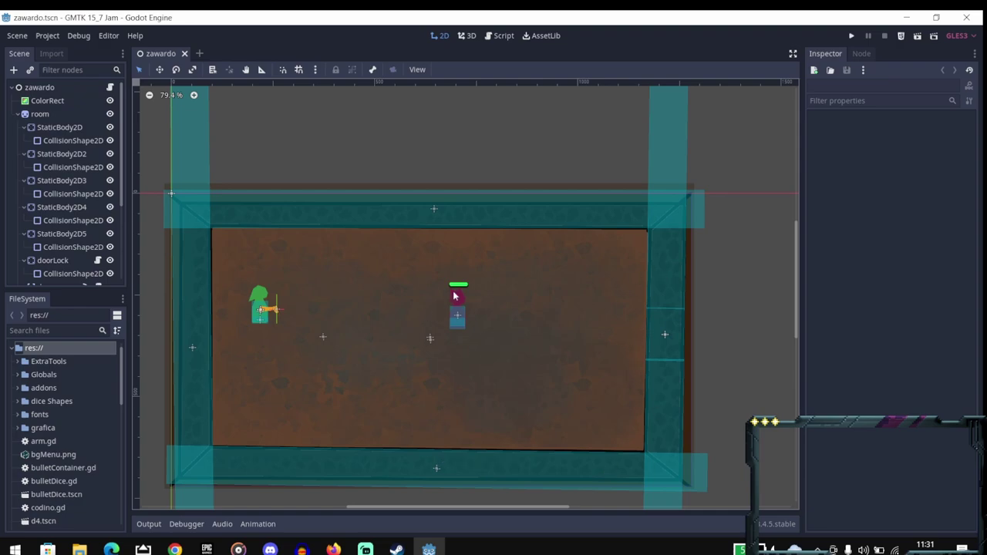
Zoom the 2D canvas to 89.1% and run the GMTK 15_7 Jam project in a debug window.
scroll(454, 295, "down", 2)
scroll(540, 227, "up", 1)
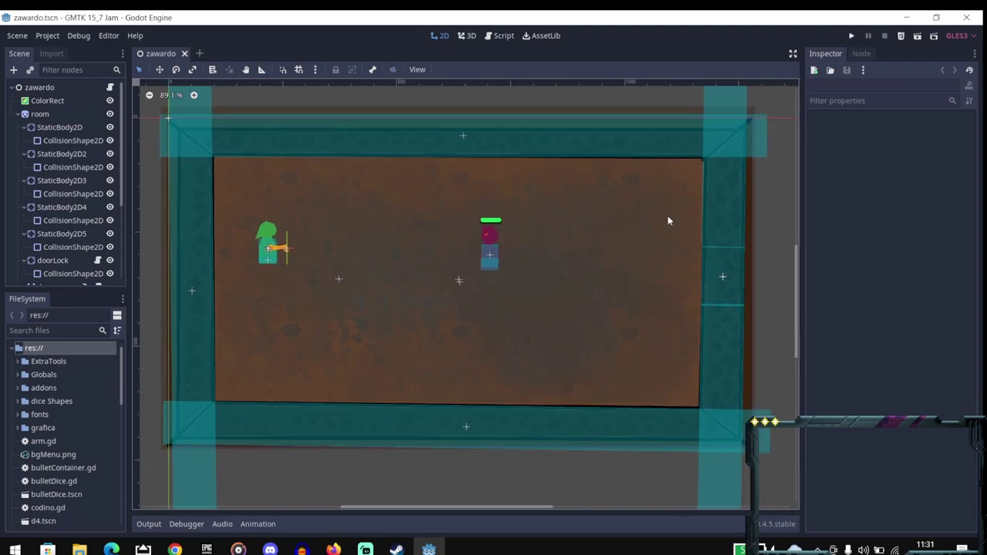
left_click(852, 37)
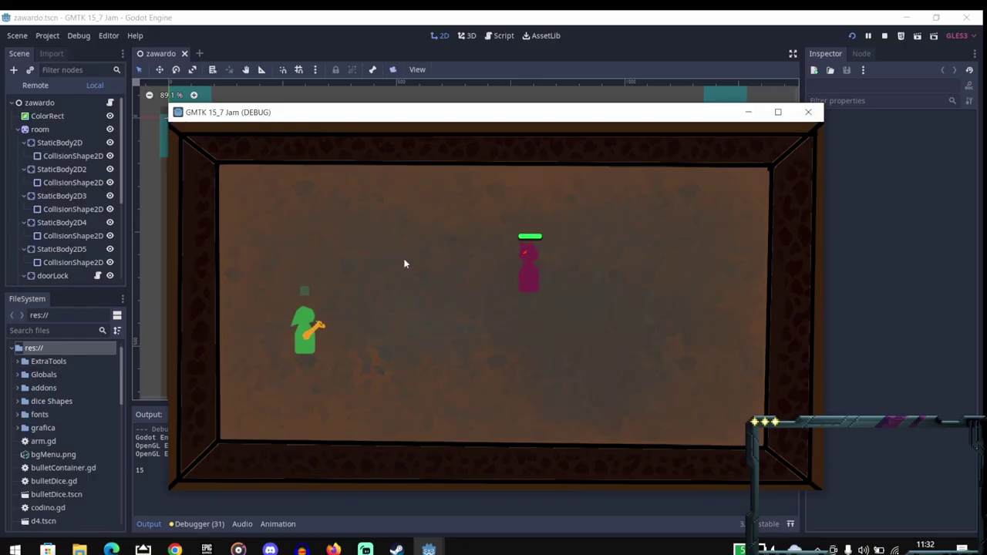
Move around the room with WASD and throw dice at the enemy.
key("w")
key("s")
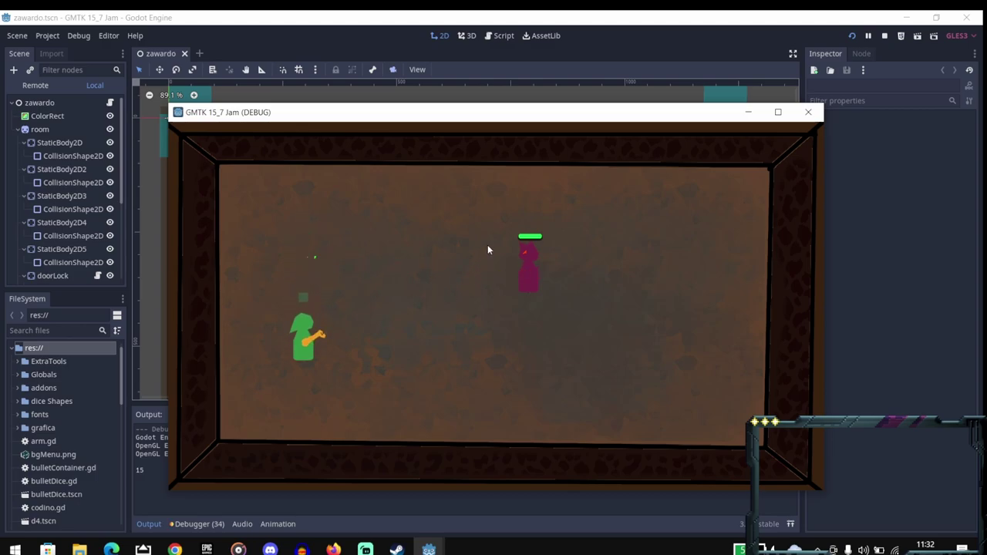
key("w")
left_click(531, 258)
key("s")
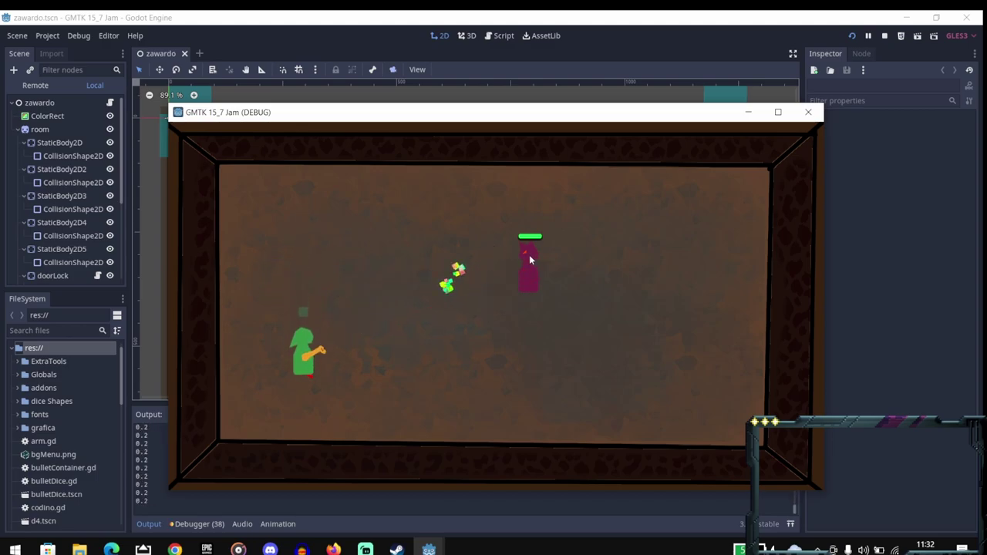
key("d")
key("d")
key("s")
key("w")
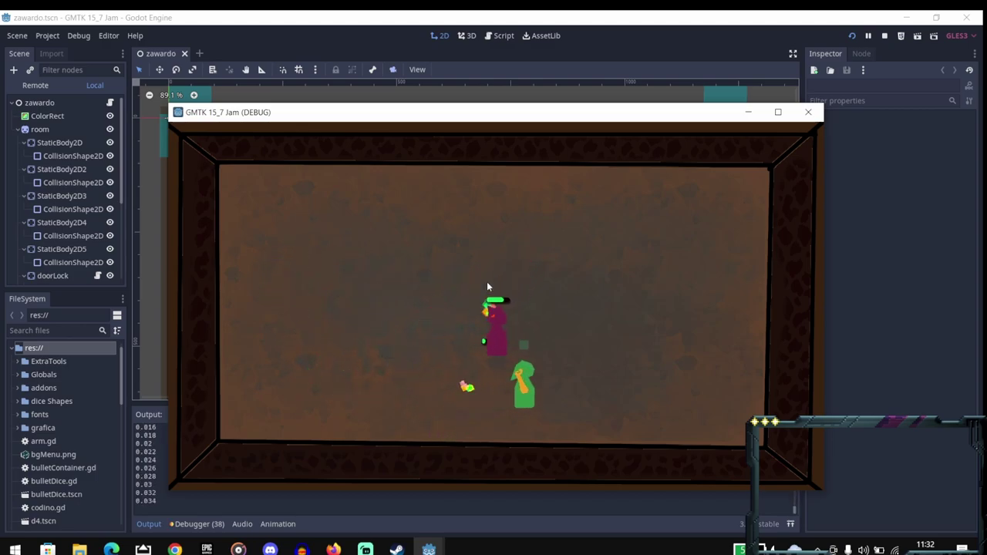
key("w")
Collect the dice dropped by the defeated enemy and pick a die from the wheel.
key("a")
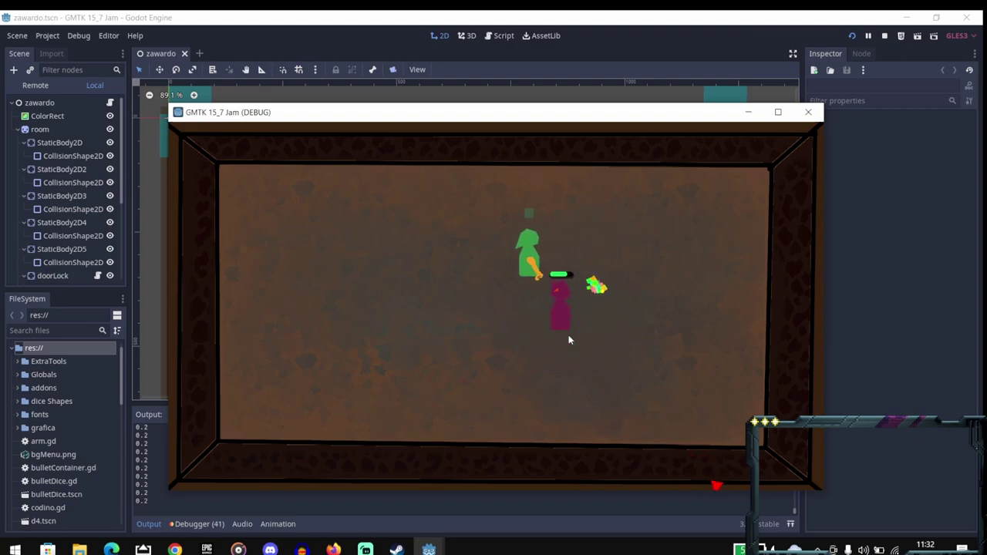
key("s")
key("d")
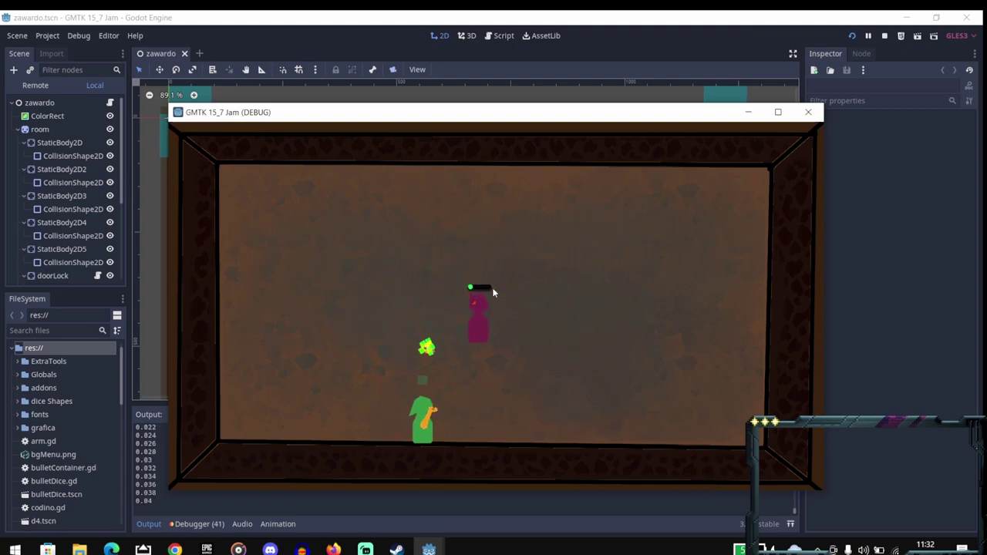
key("d")
key("w")
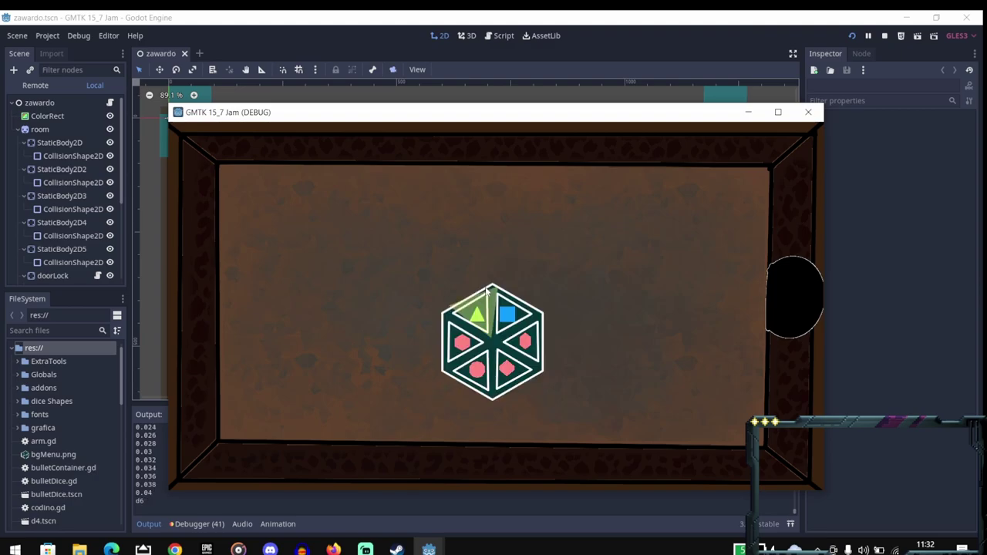
left_click(534, 305)
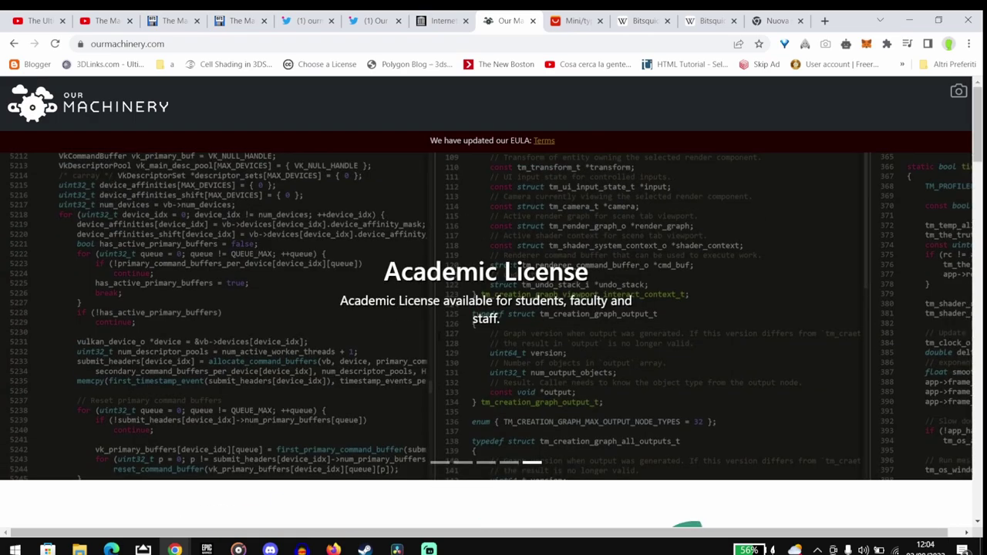
Scroll past the Lightweight, Hackable and Modern features and play the Machinery video fullscreen.
scroll(438, 340, "down", 3)
scroll(439, 340, "up", 1)
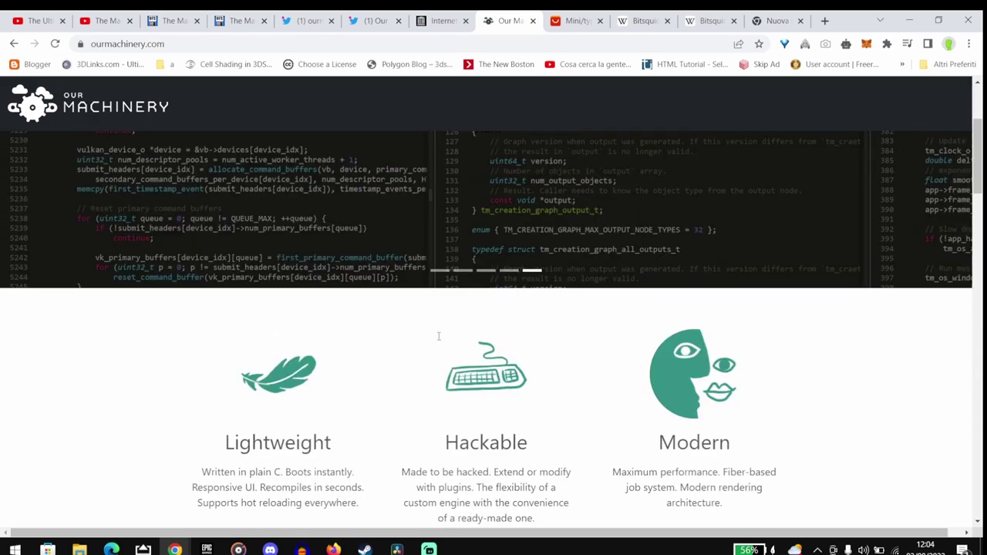
scroll(440, 342, "down", 2)
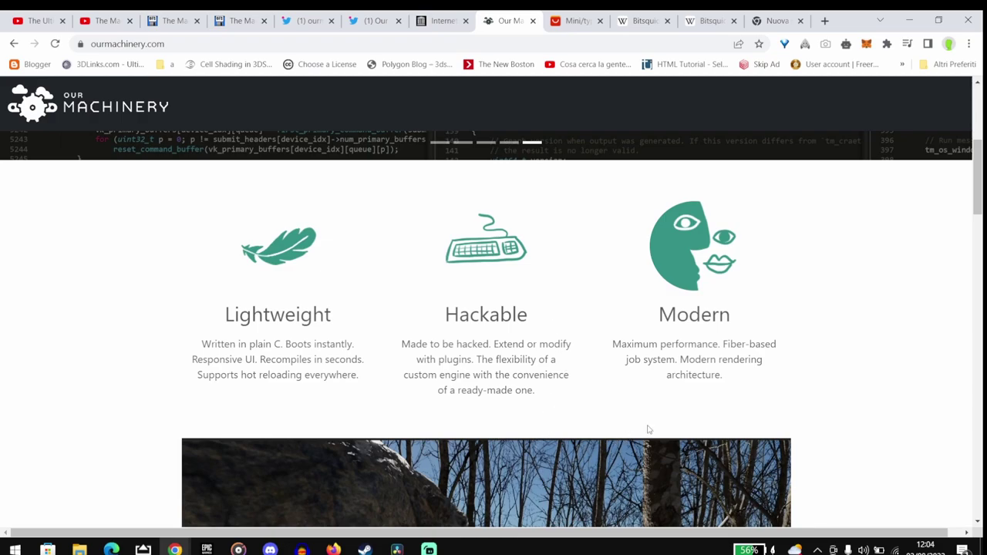
double_click(789, 395)
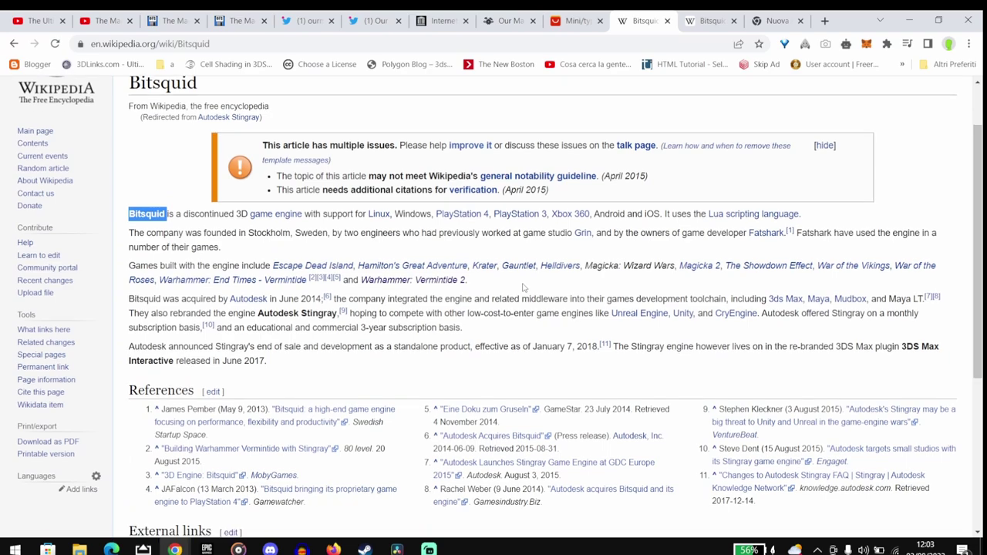
scroll(523, 284, "down", 1)
scroll(523, 284, "up", 1)
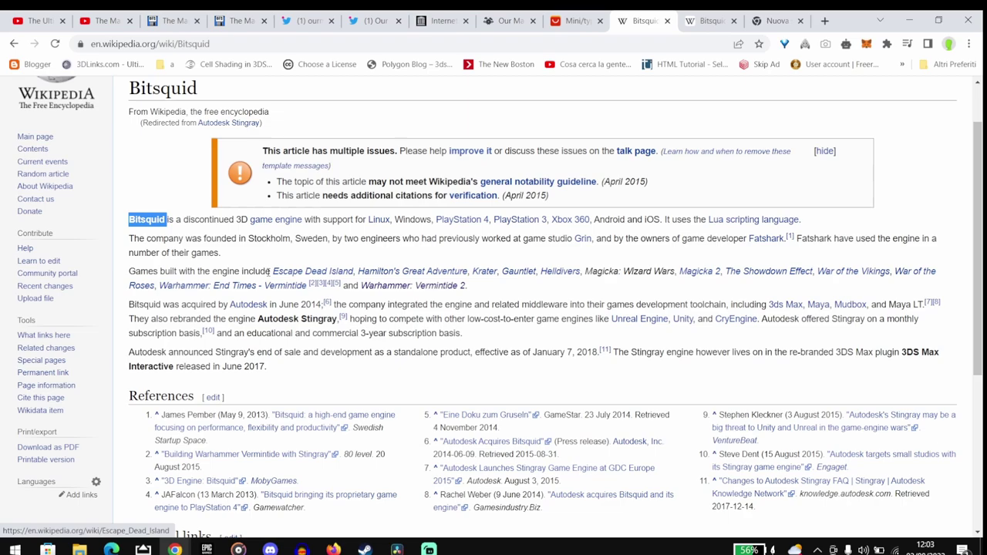
mouse_move(273, 270)
left_mouse_down()
mouse_move(287, 285)
mouse_move(357, 272)
mouse_move(463, 286)
mouse_move(476, 272)
left_mouse_up()
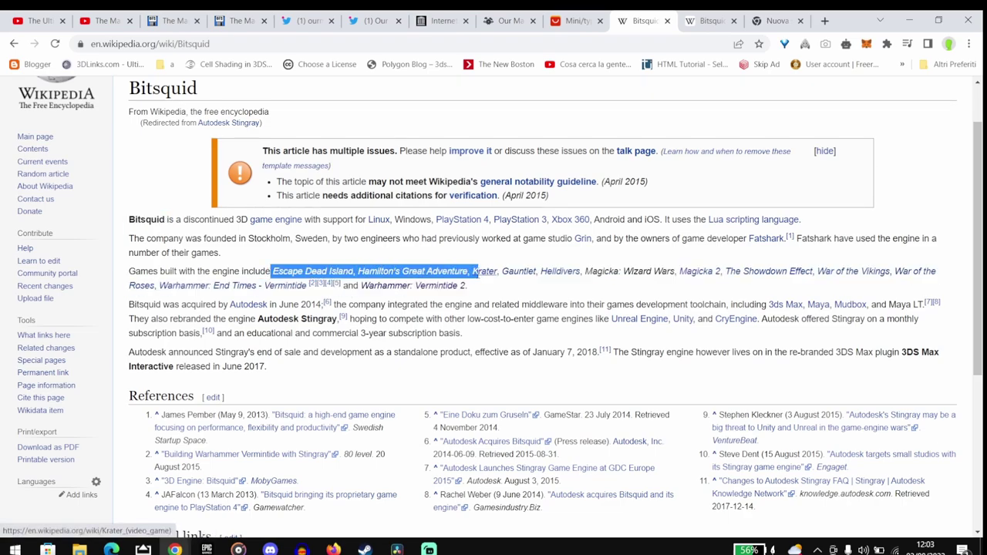
left_click_drag(651, 274, 652, 272)
left_click(653, 271)
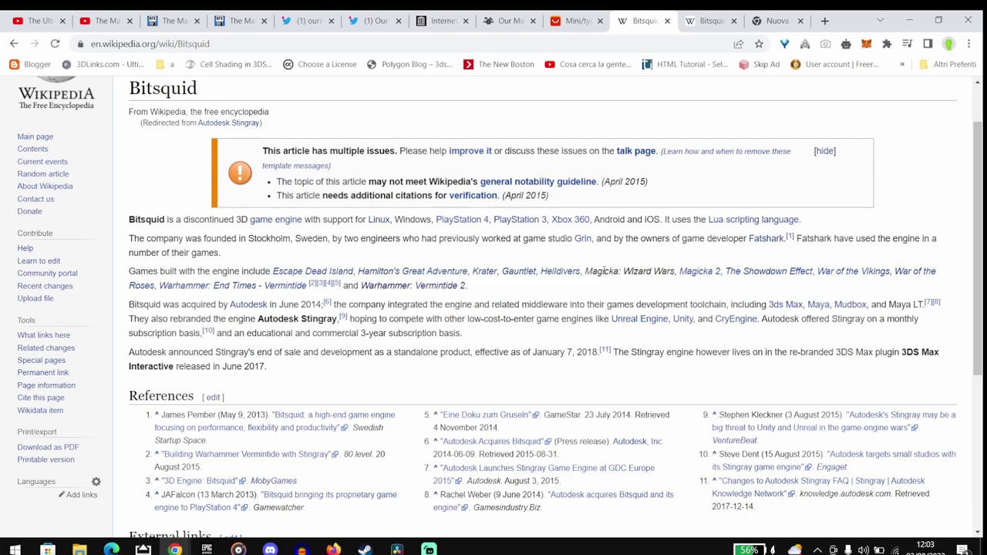
mouse_move(523, 275)
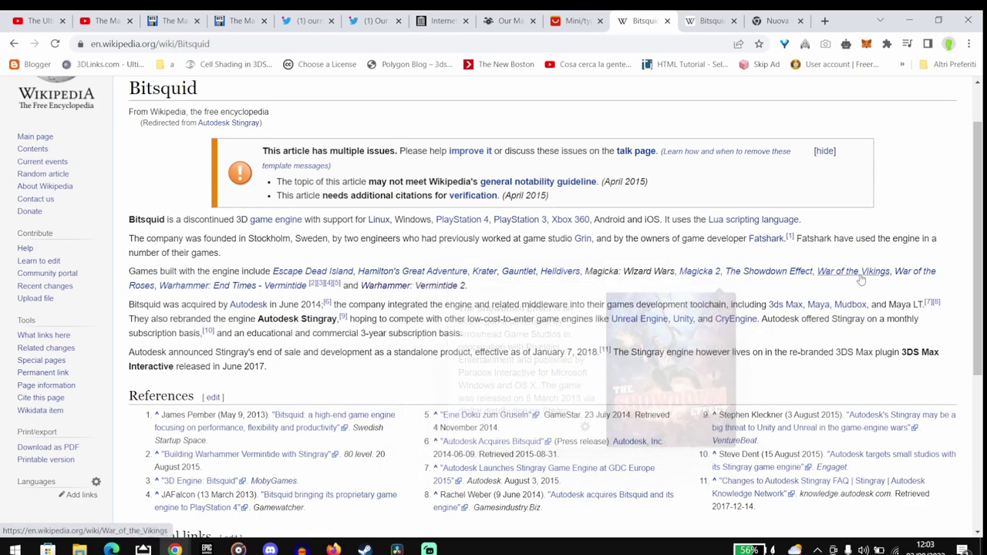
mouse_move(859, 279)
mouse_move(920, 281)
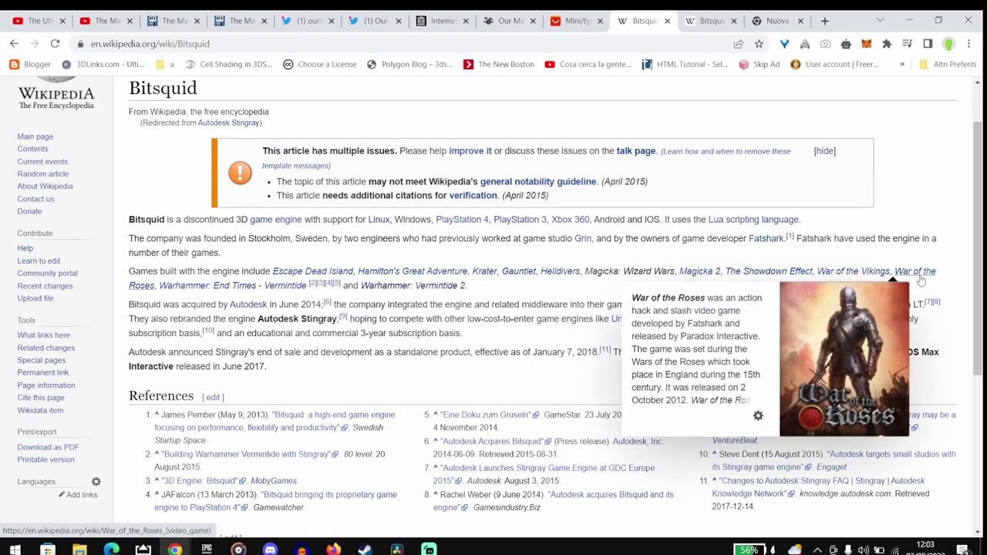
mouse_move(200, 292)
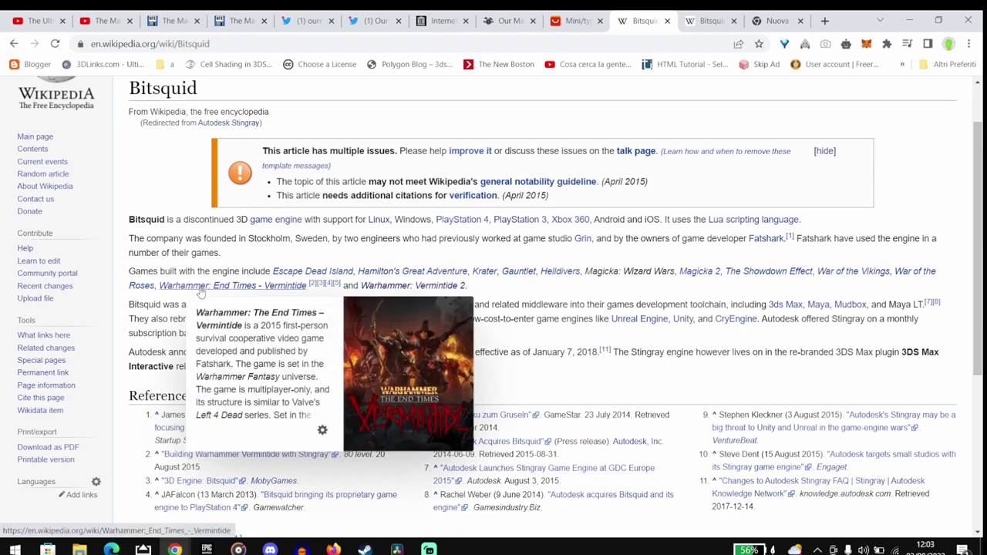
mouse_move(373, 286)
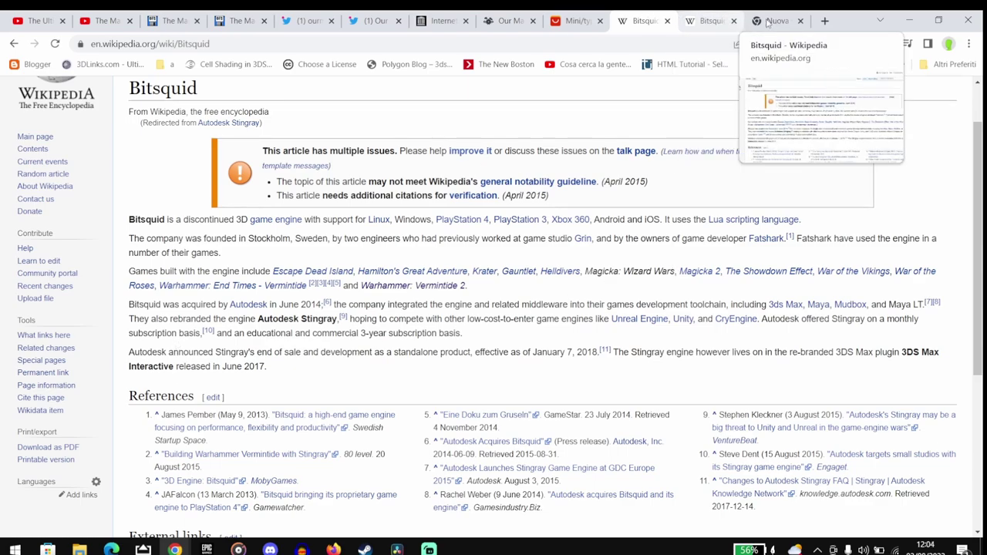
Return to the game and fire at the enemies while circling the arena.
left_click(503, 14)
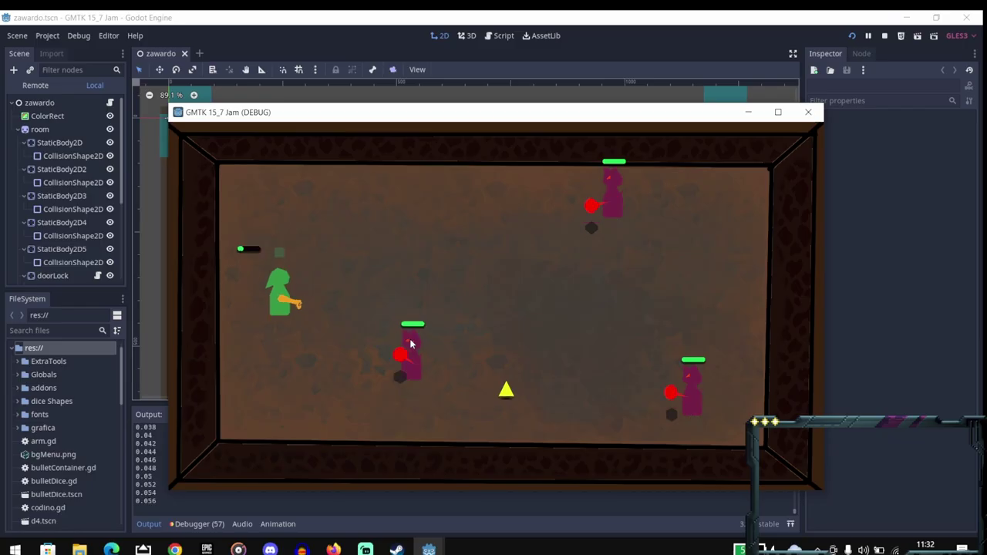
key("d")
left_click(314, 371)
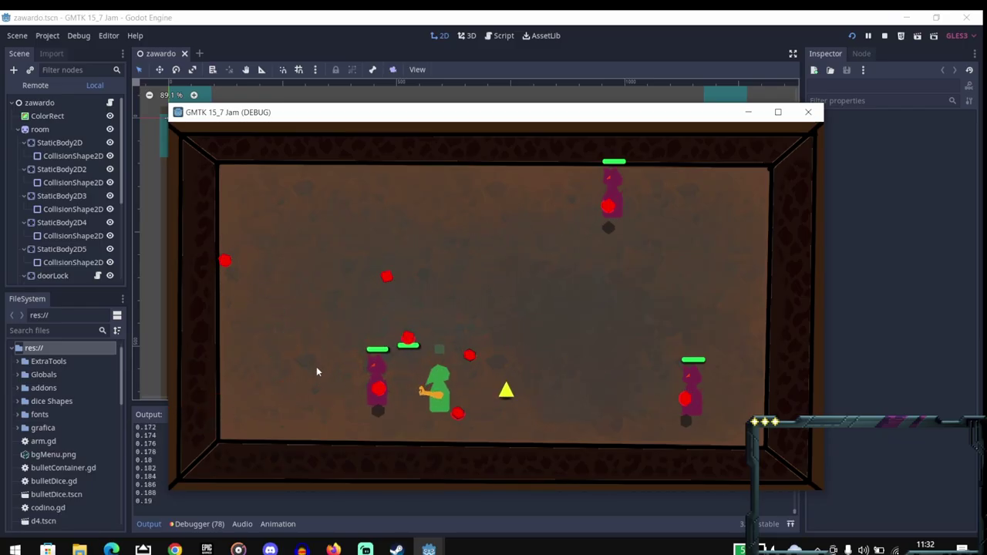
key("w")
key("a")
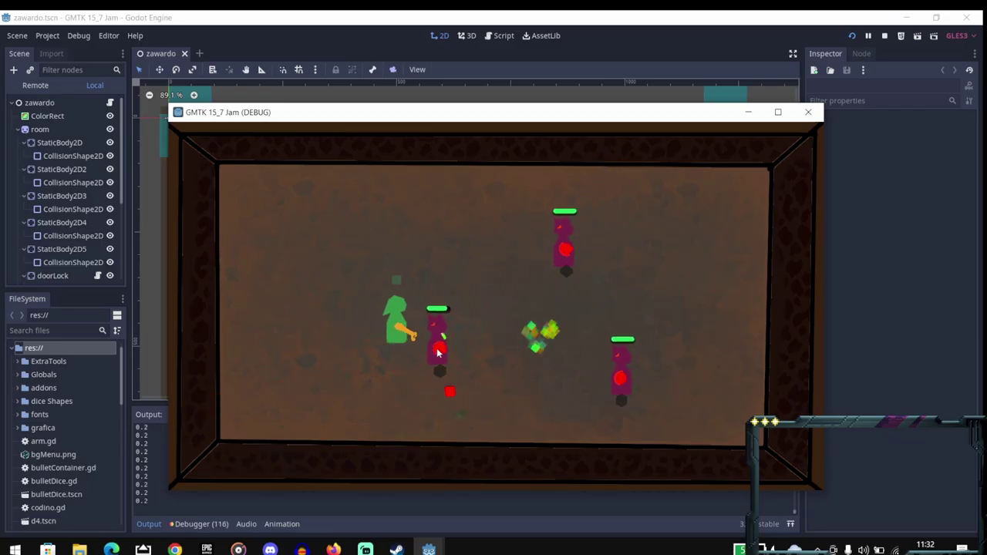
key("s")
key("s")
key("d")
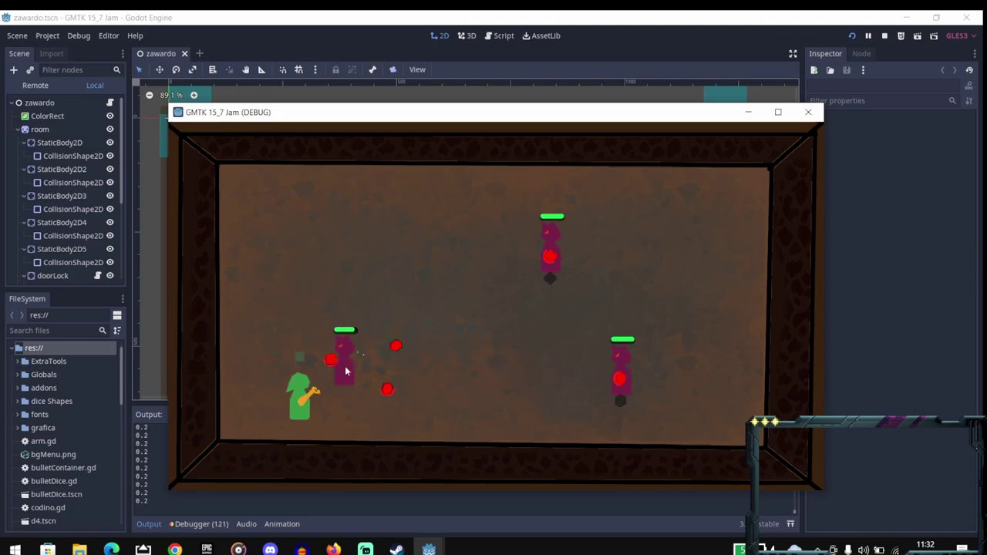
key("w")
key("d")
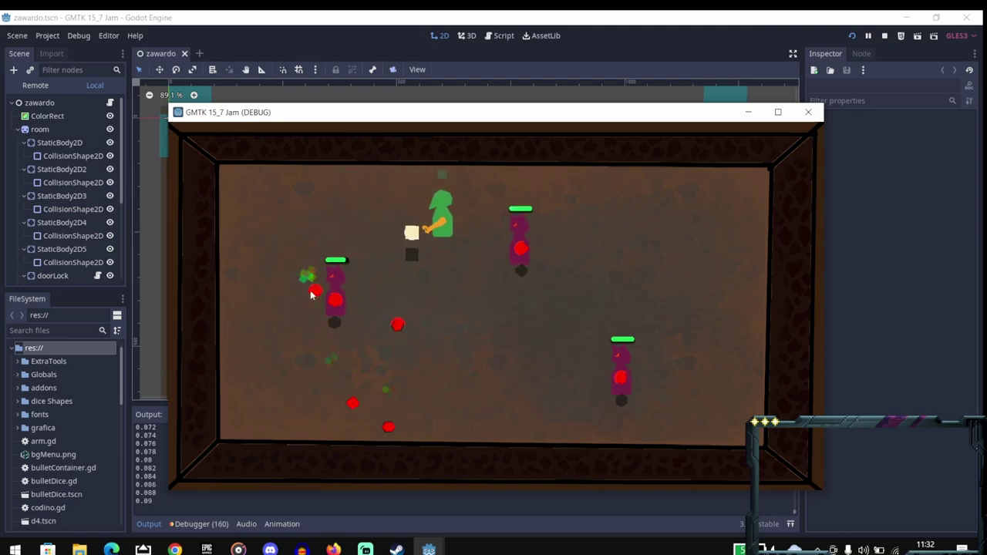
key("a")
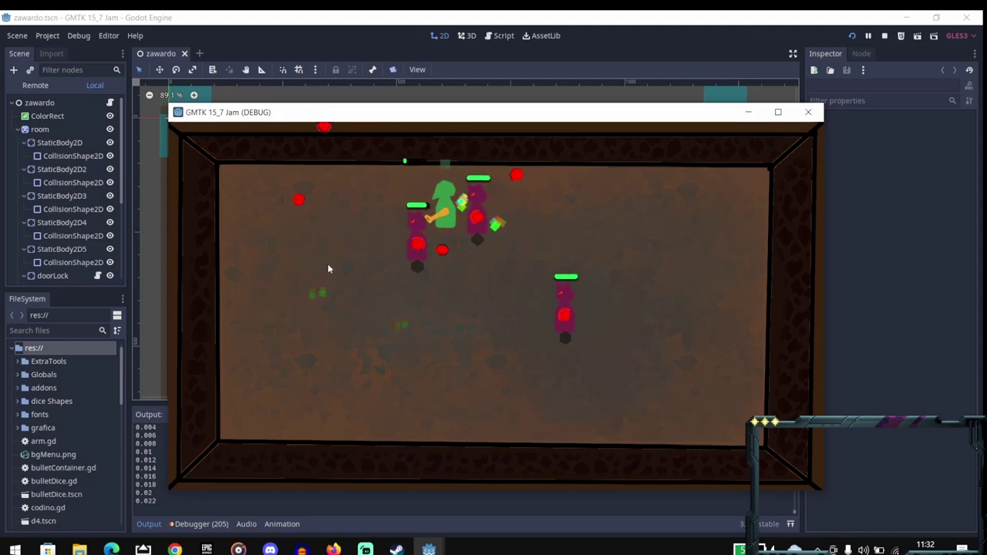
key("s")
key("d")
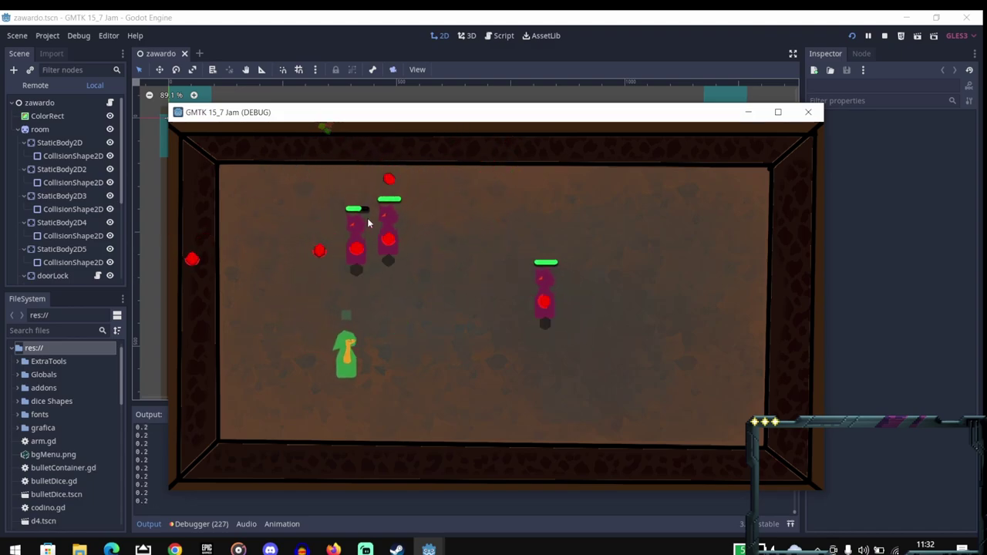
key("w")
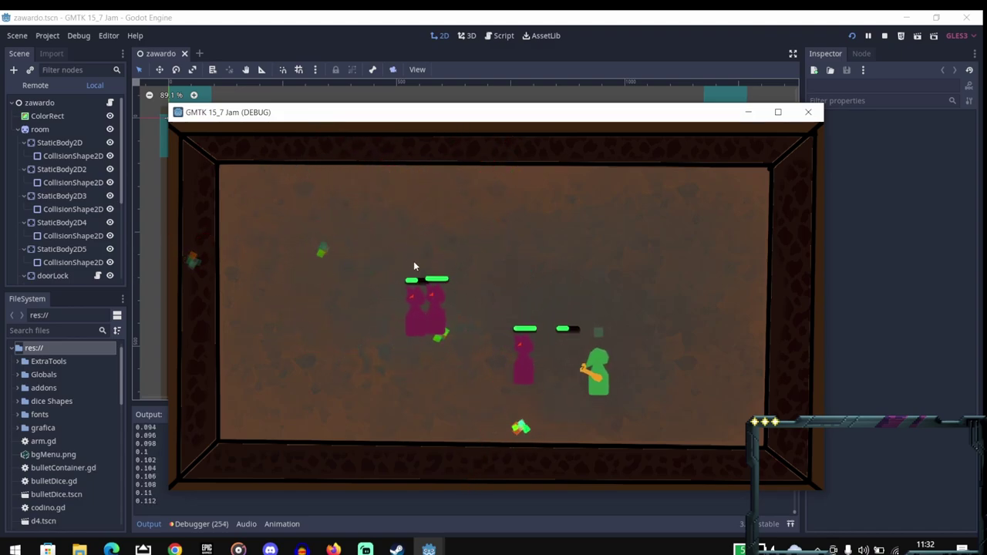
key("a")
key("a")
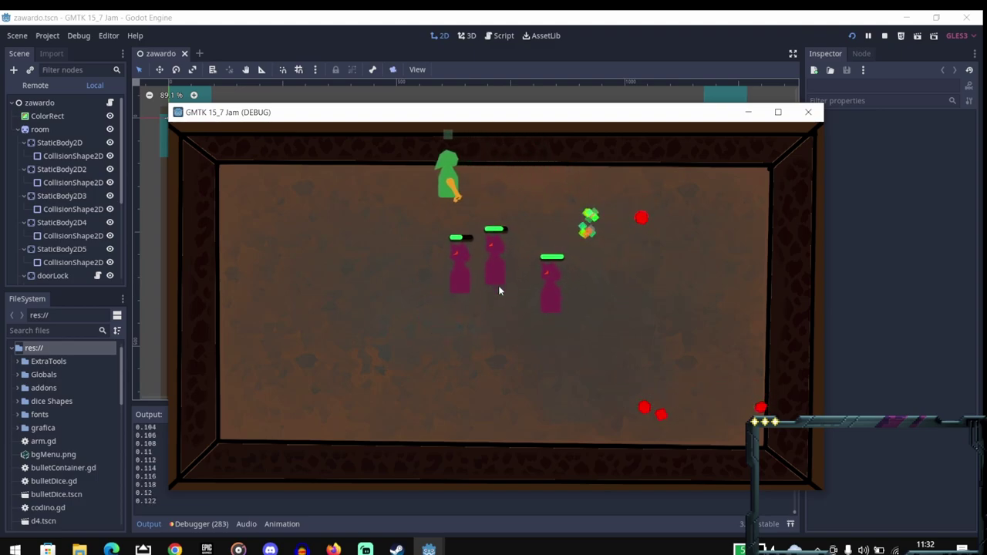
key("s")
key("s")
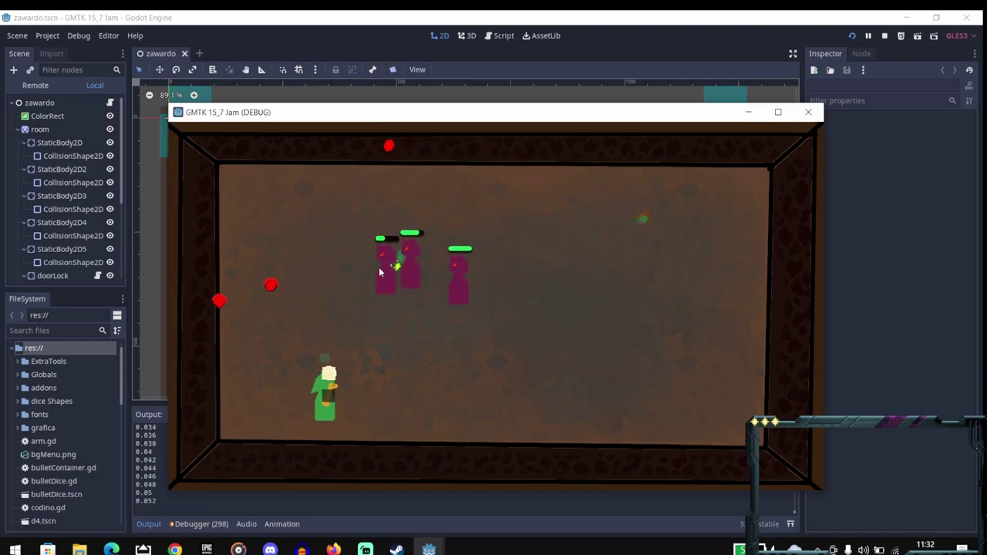
key("d")
key("d")
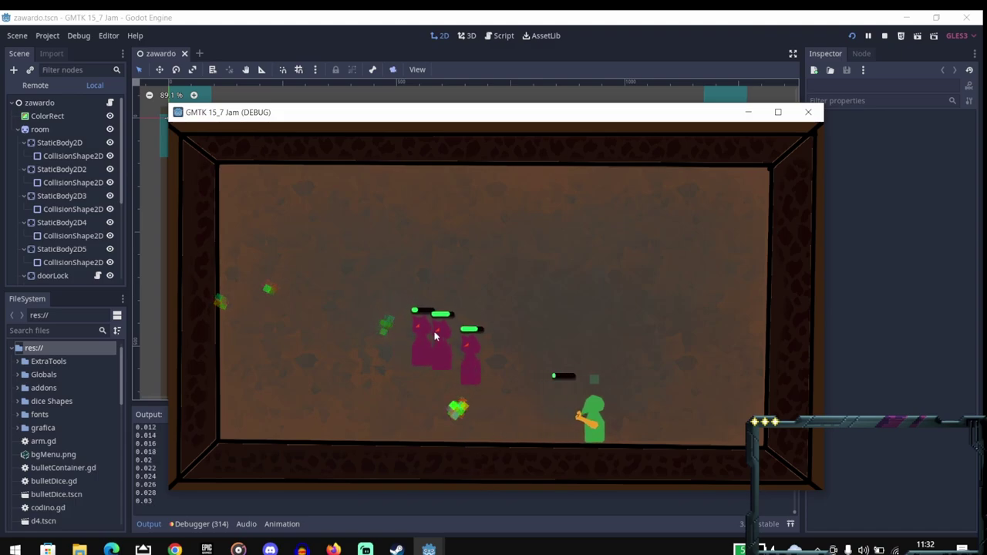
Keep dodging around the enemies and choose a new die type from the wheel.
key("w")
key("a")
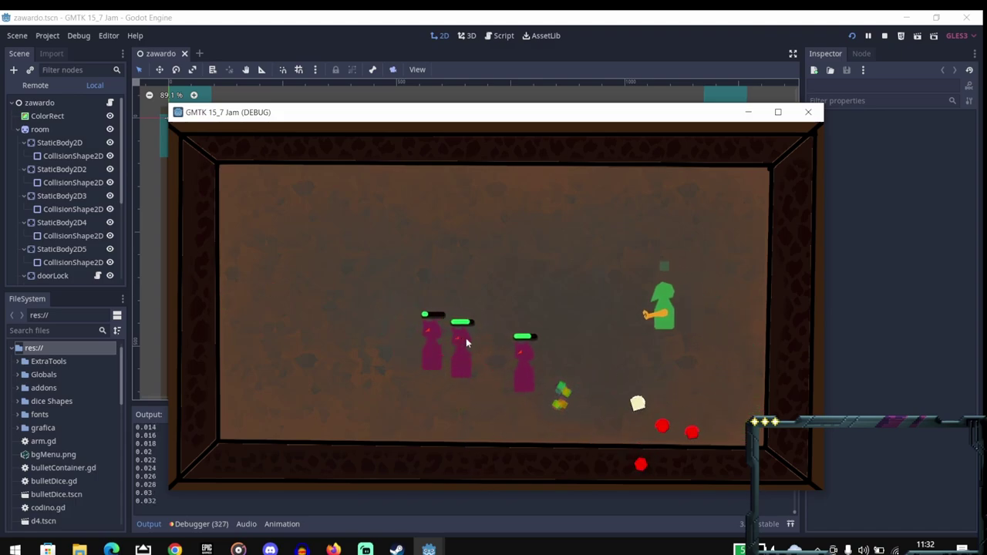
key("a")
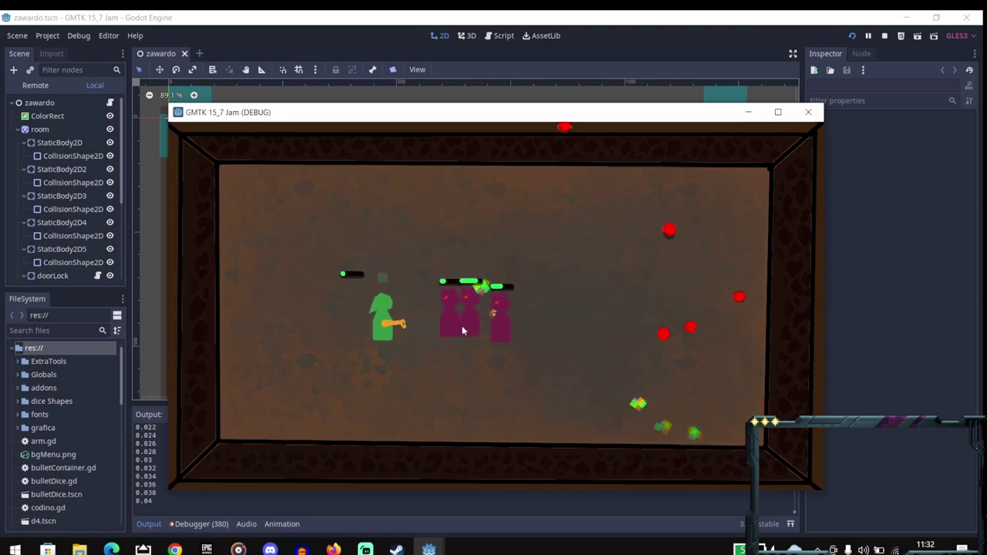
key("s")
key("d")
key("d")
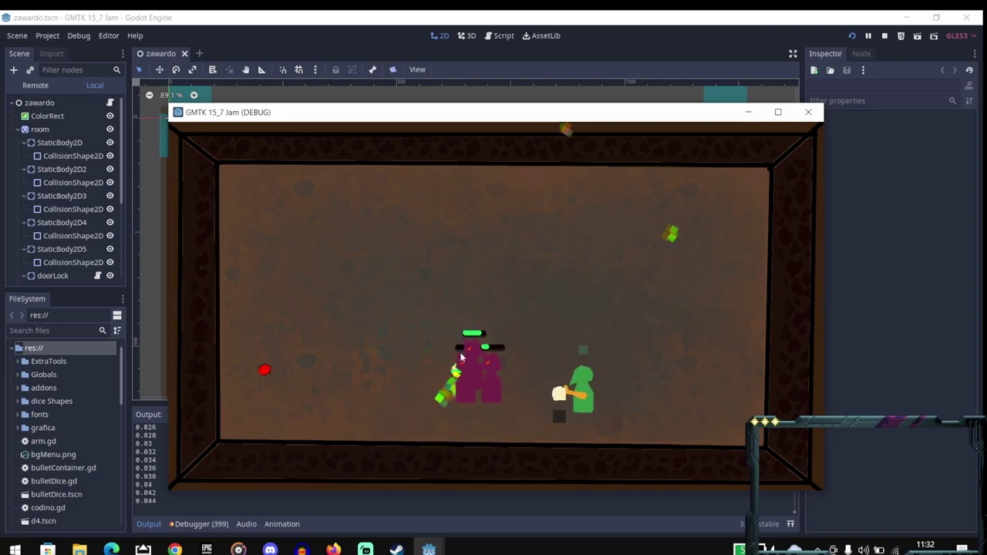
key("w")
key("a")
key("a")
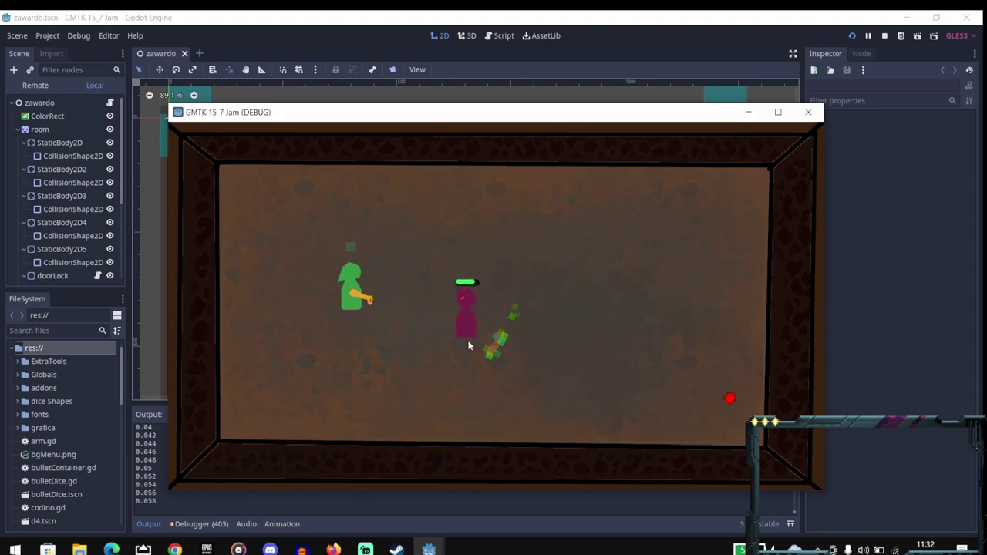
key("s")
key("d")
key("d")
key("w")
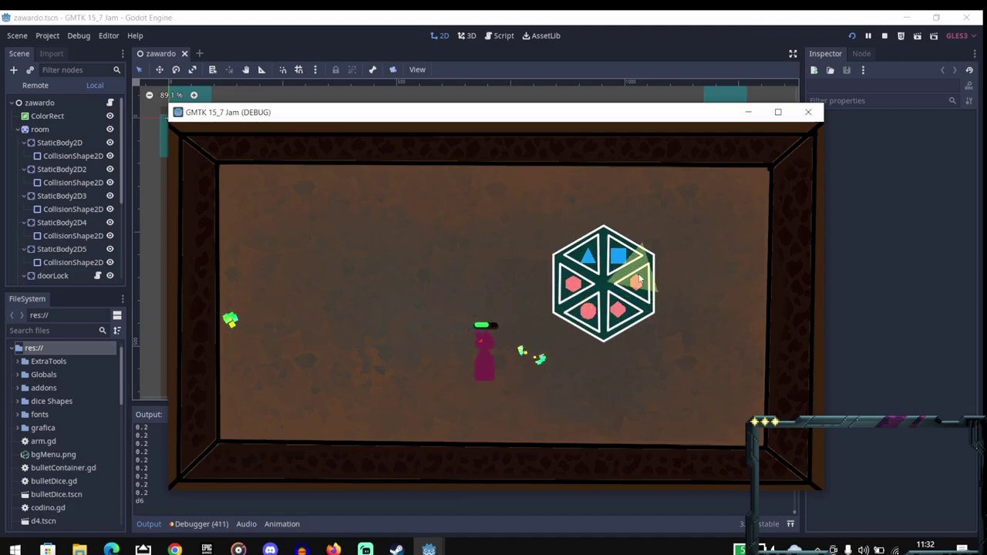
left_click(650, 261)
Chase down and shoot the last enemy so the exit door opens.
key("w")
key("a")
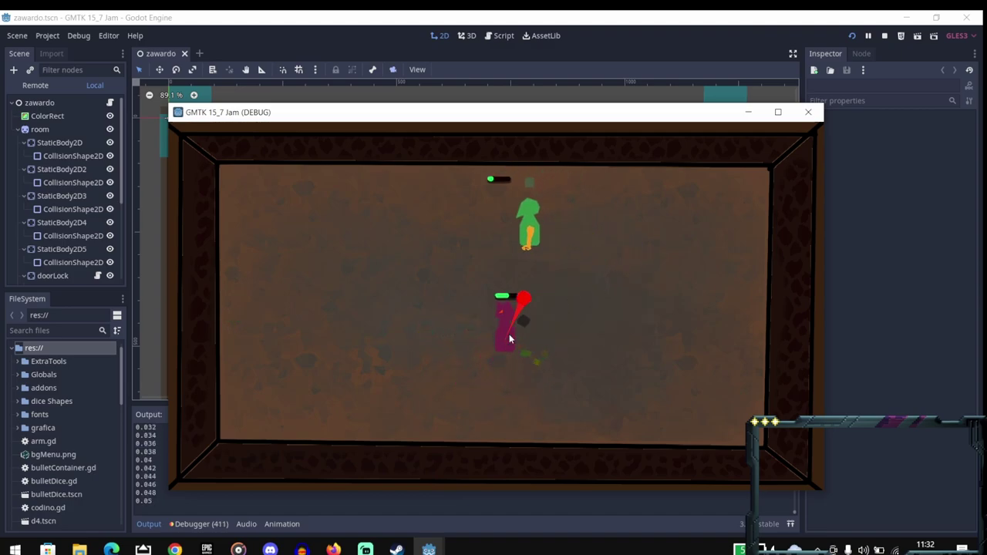
key("s")
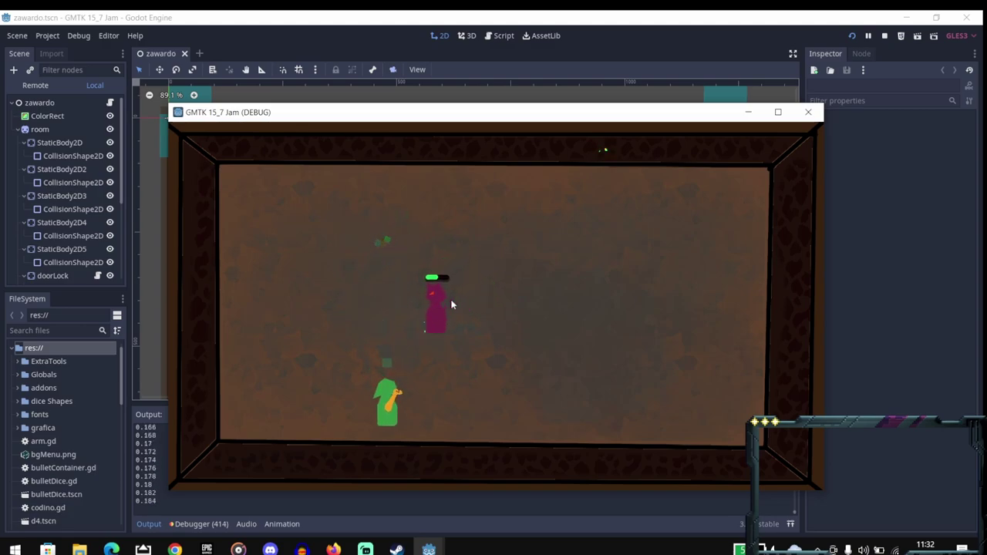
key("d")
key("w")
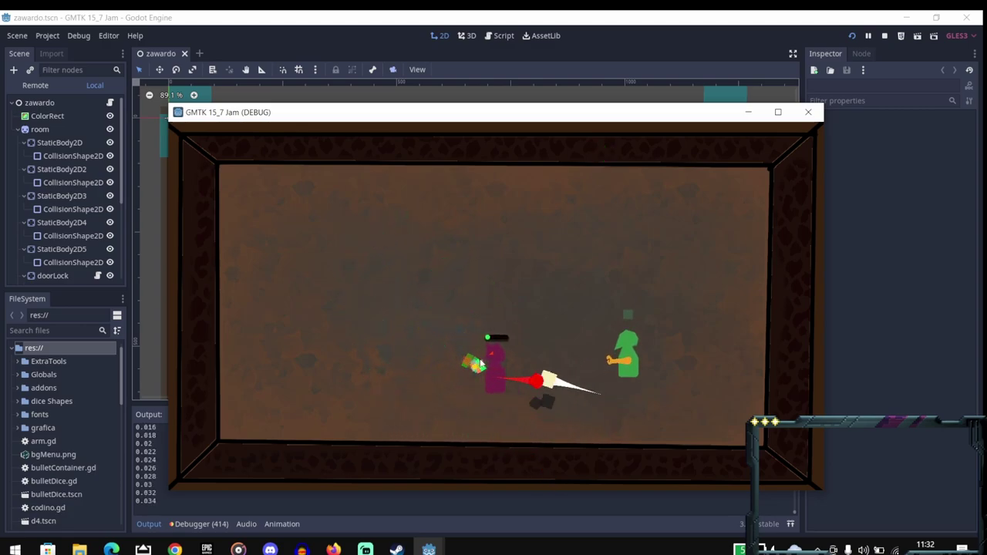
key("a")
key("a")
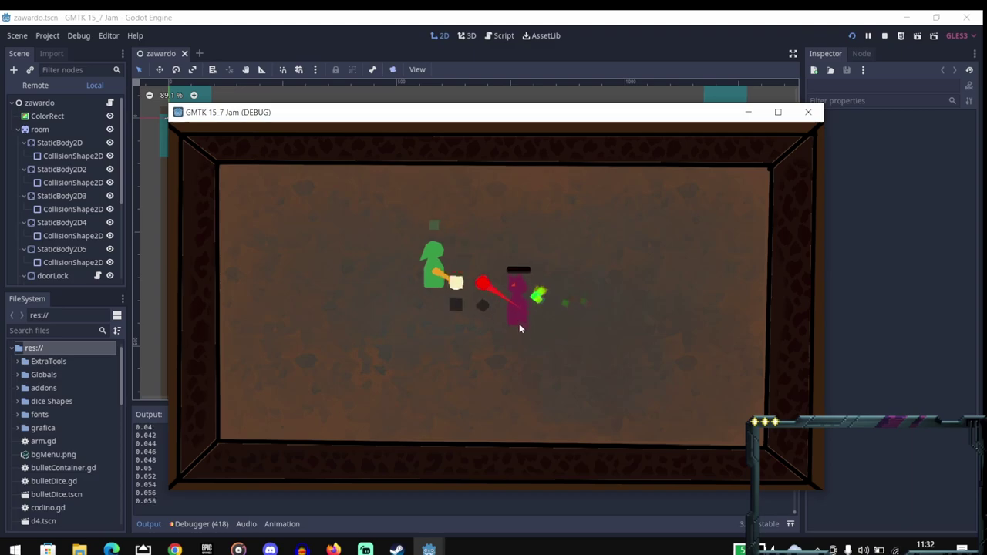
left_click(486, 298)
key("s")
key("d")
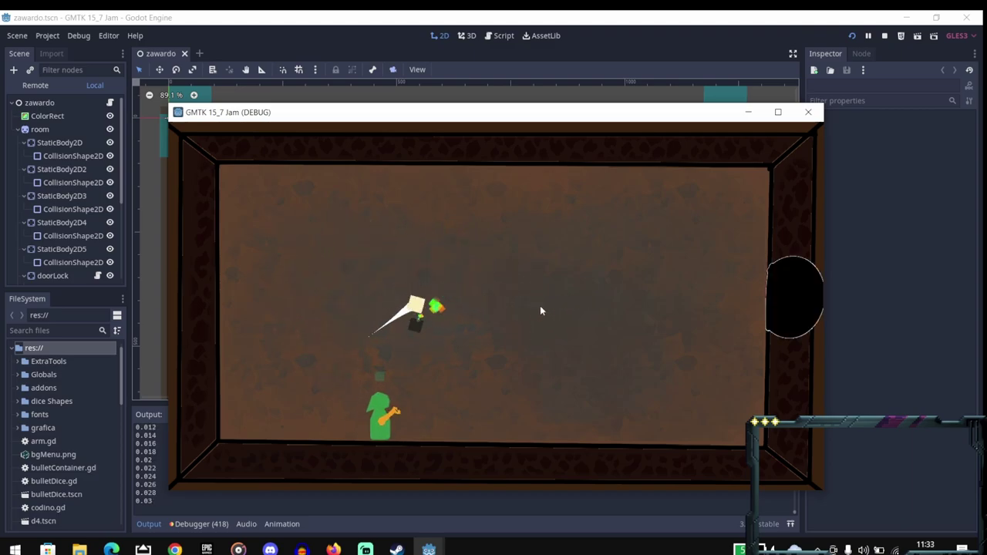
key("w")
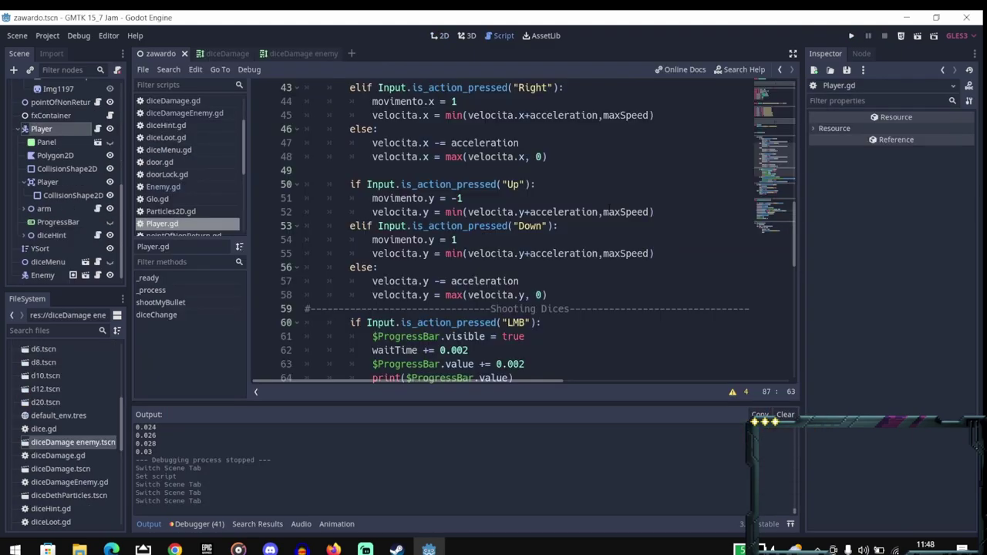
Scroll Player.gd back to the top and relaunch the game with F5.
scroll(610, 208, "down", 4)
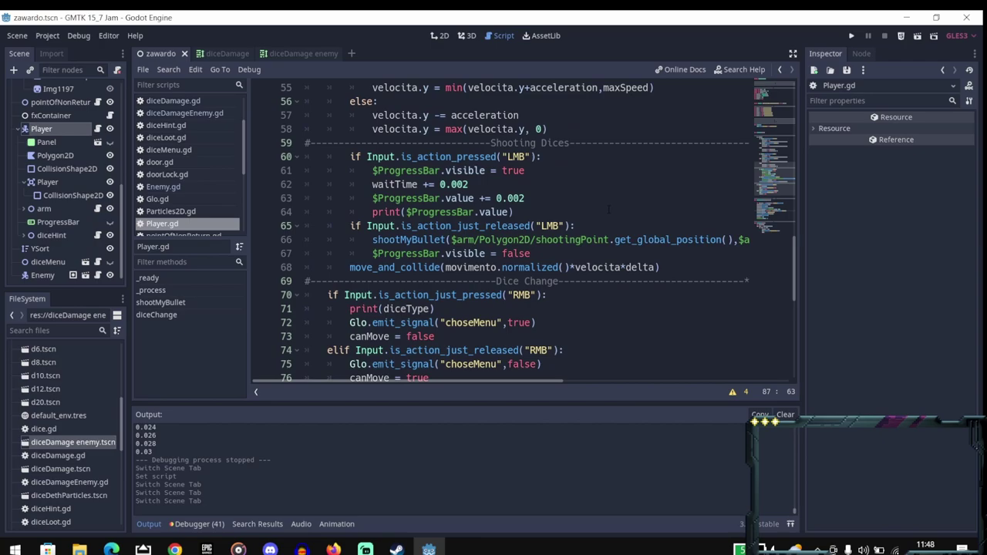
scroll(609, 208, "down", 2)
scroll(609, 208, "up", 11)
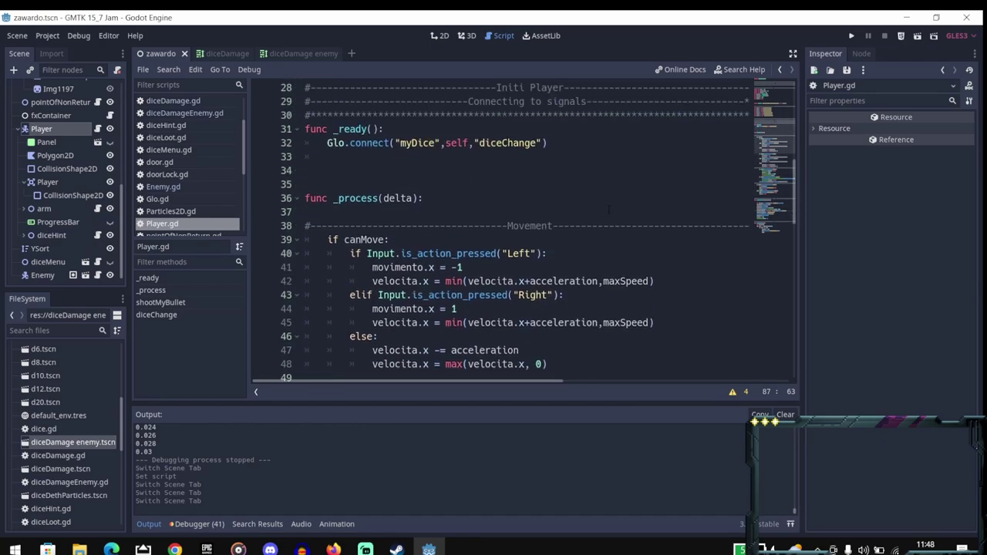
scroll(609, 208, "up", 1)
scroll(41, 106, "up", 5)
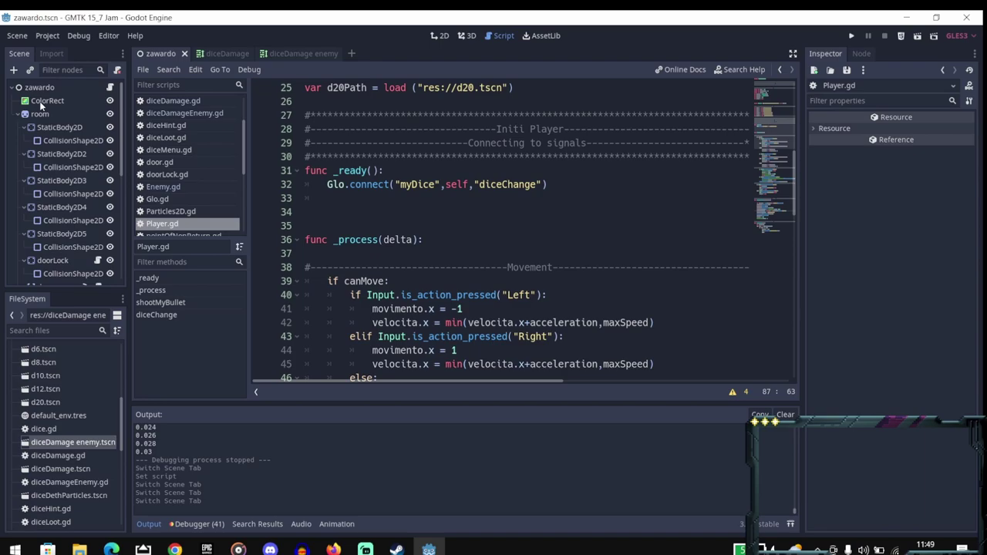
key("F5")
Close in on the last pink enemy and slash it dead.
key("d")
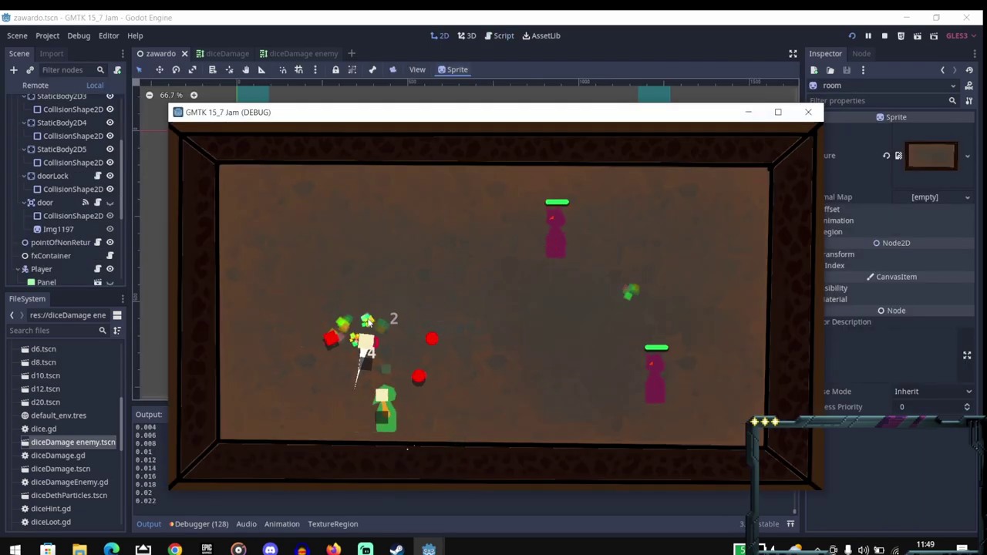
key("w")
key("d")
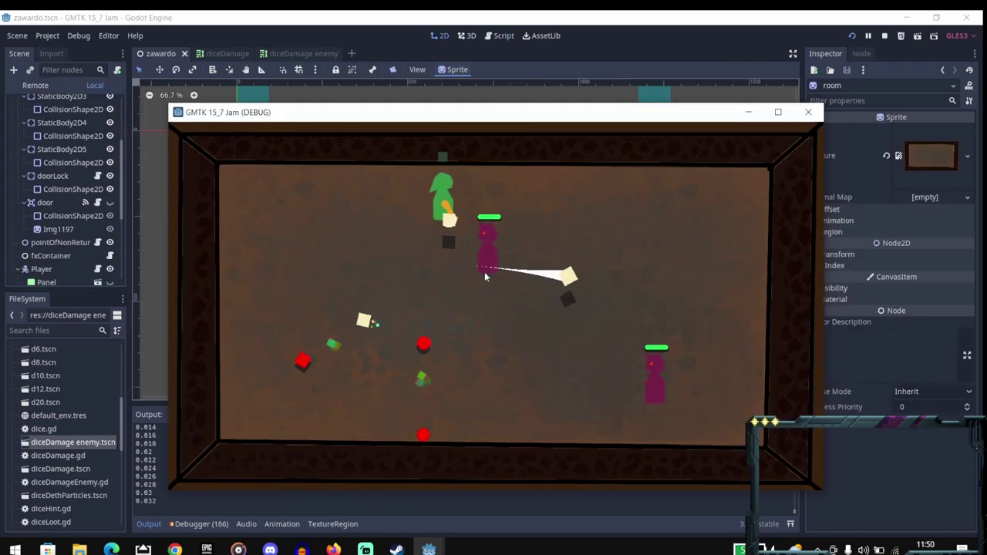
key("s")
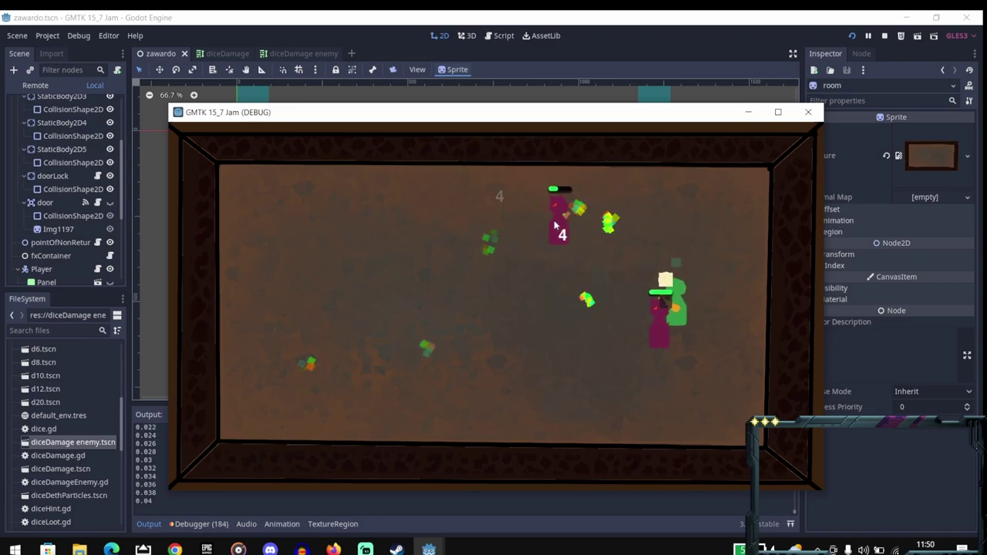
key("d")
key("w")
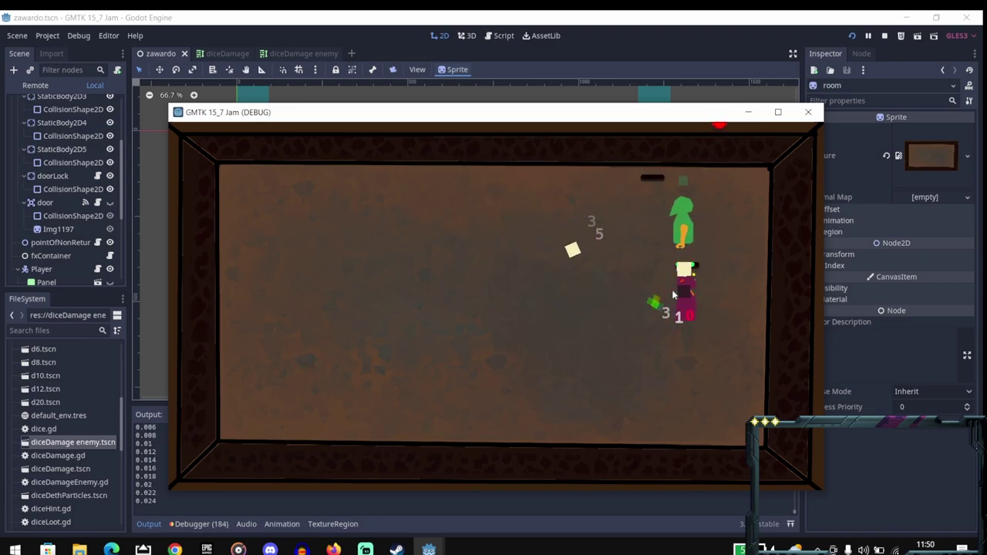
key("a")
key("s")
key("w")
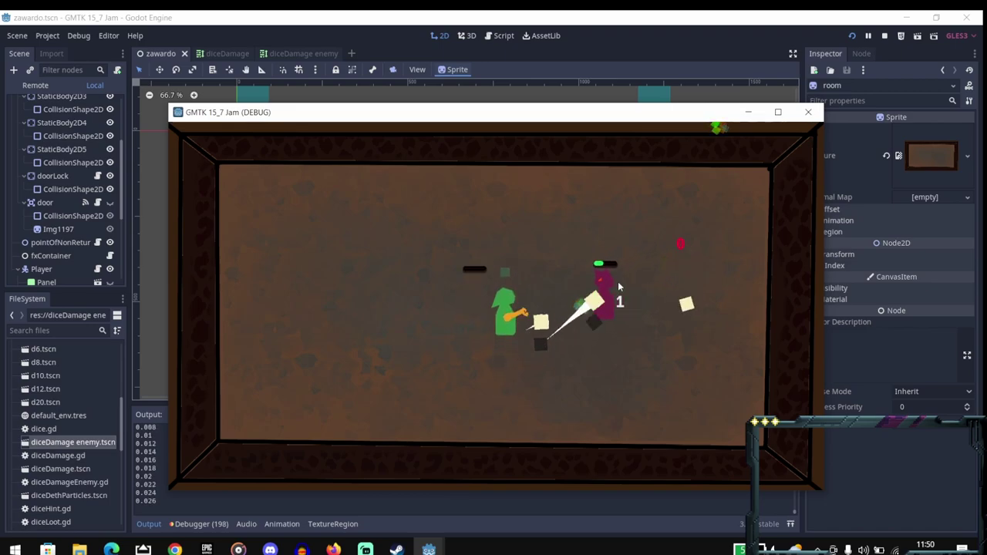
key("d")
Walk the player through the opened door into the next room.
key("d")
left_click(557, 268)
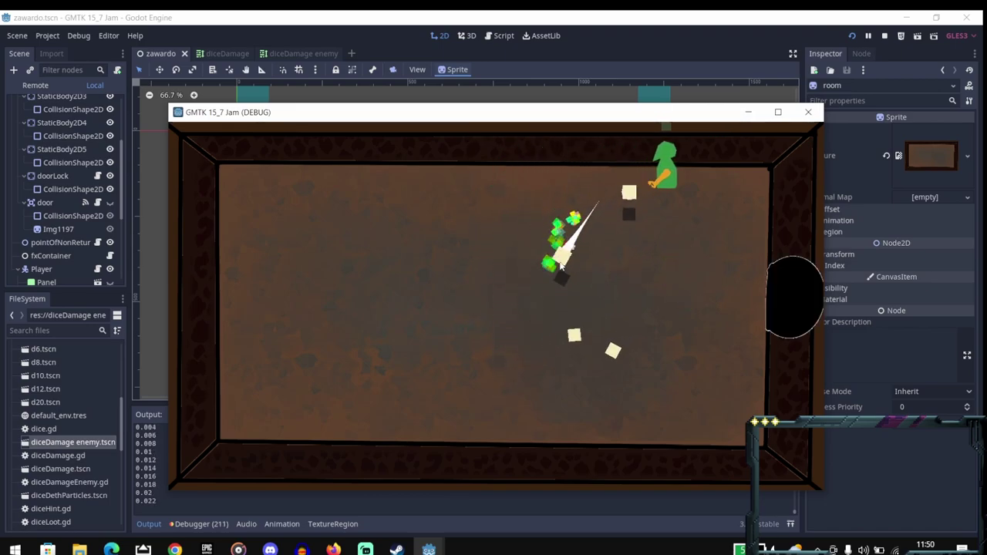
key("s")
key("a")
key("d")
key("d")
key("w")
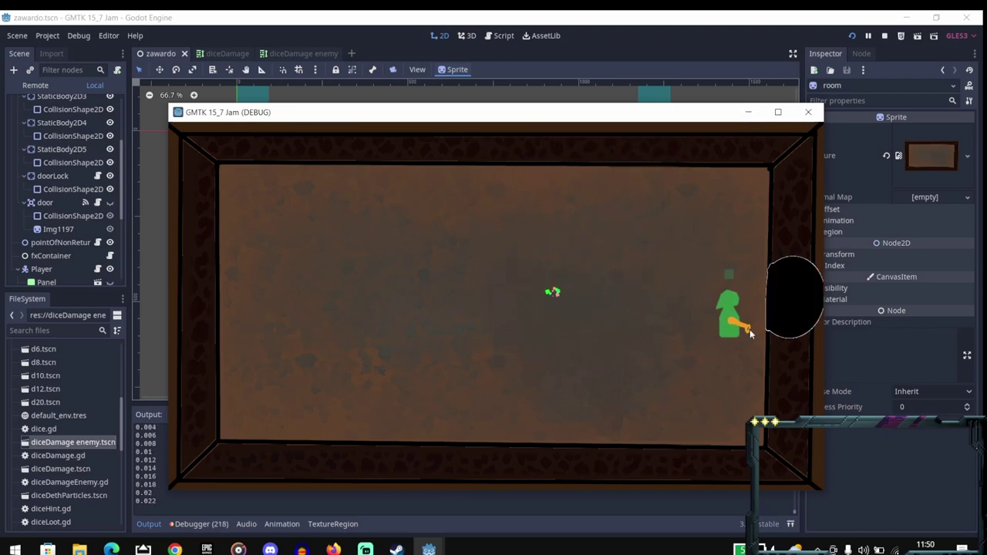
key("w")
key("d")
Slash the nearby pink enemies in the new room while dodging projectiles.
left_click(437, 356)
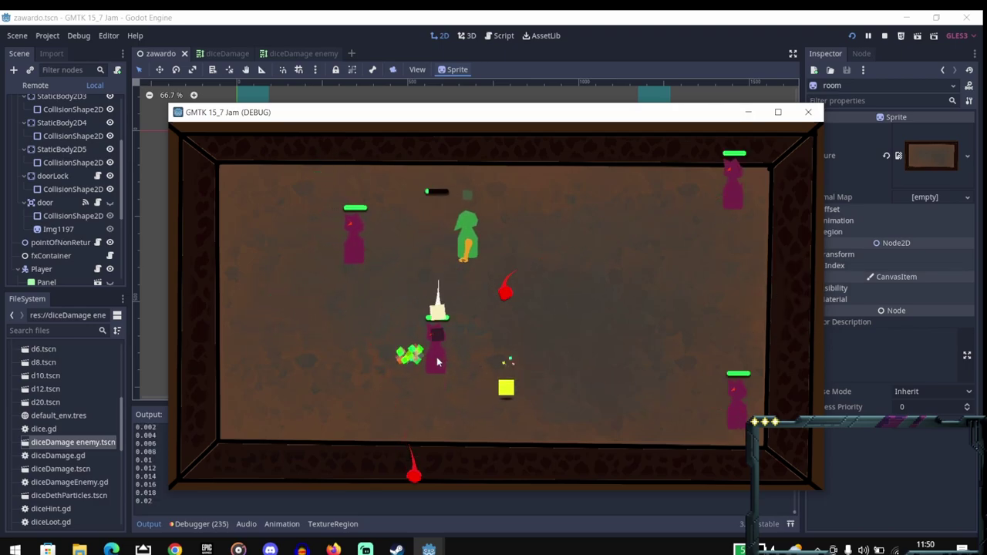
key("s")
key("a")
key("a")
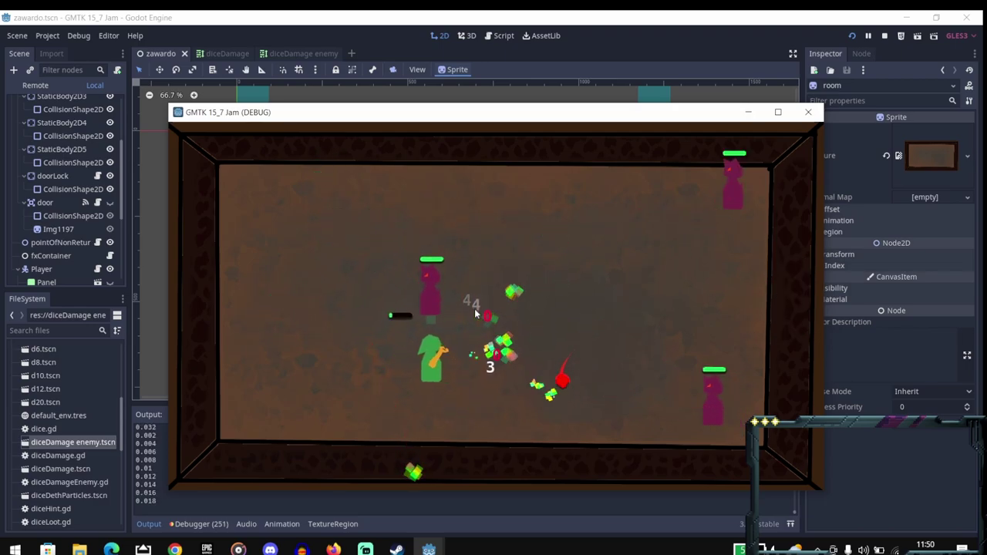
left_click(453, 309)
key("w")
left_click(376, 308)
key("w")
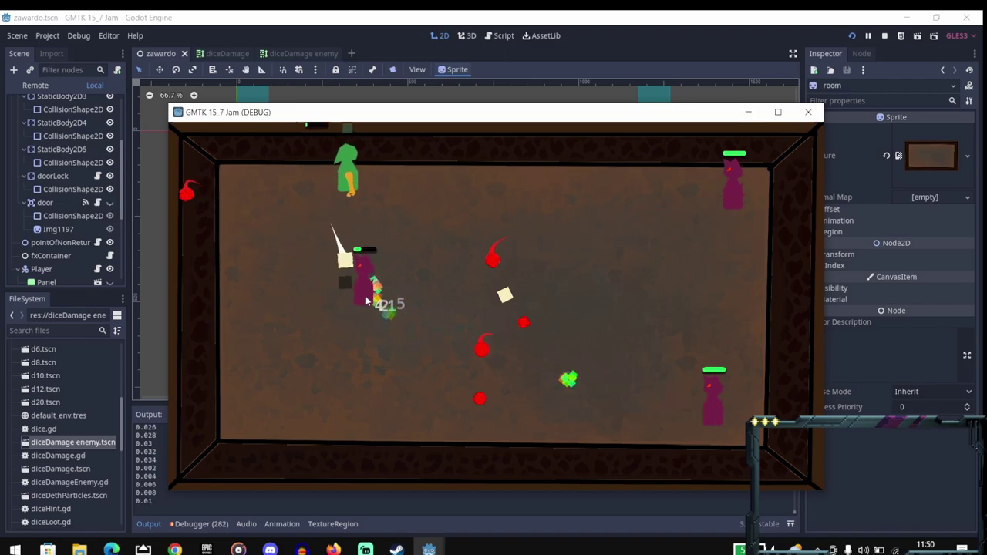
key("d")
key("s")
left_click(409, 241)
key("s")
key("a")
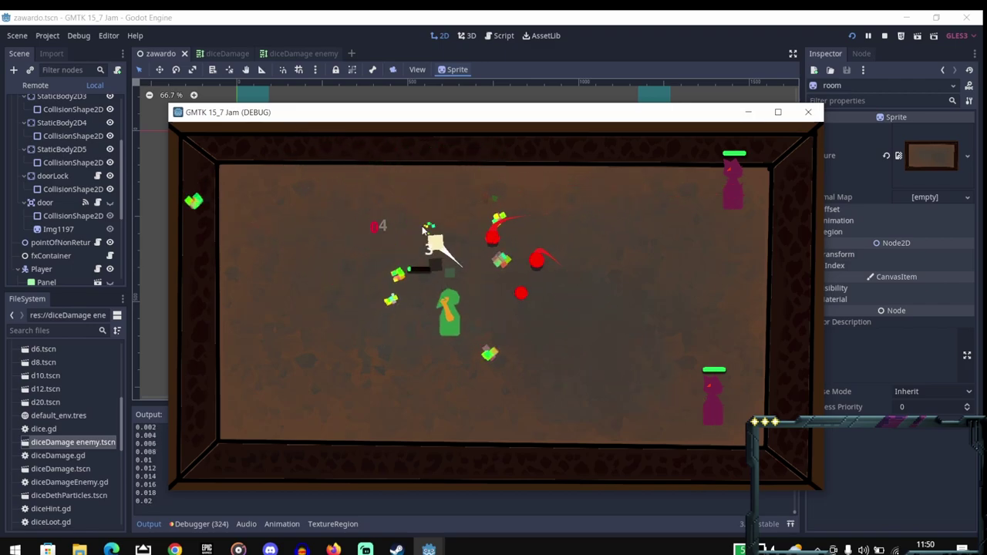
Keep slashing the enemy near the top wall and the pink enemy beside it.
key("w")
key("d")
key("d")
left_click(733, 184)
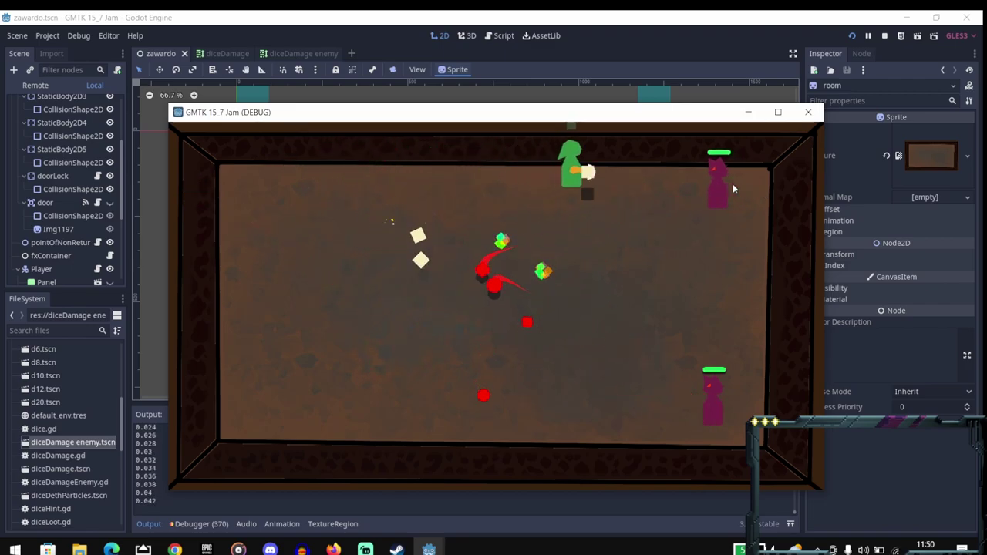
key("s")
key("a")
key("s")
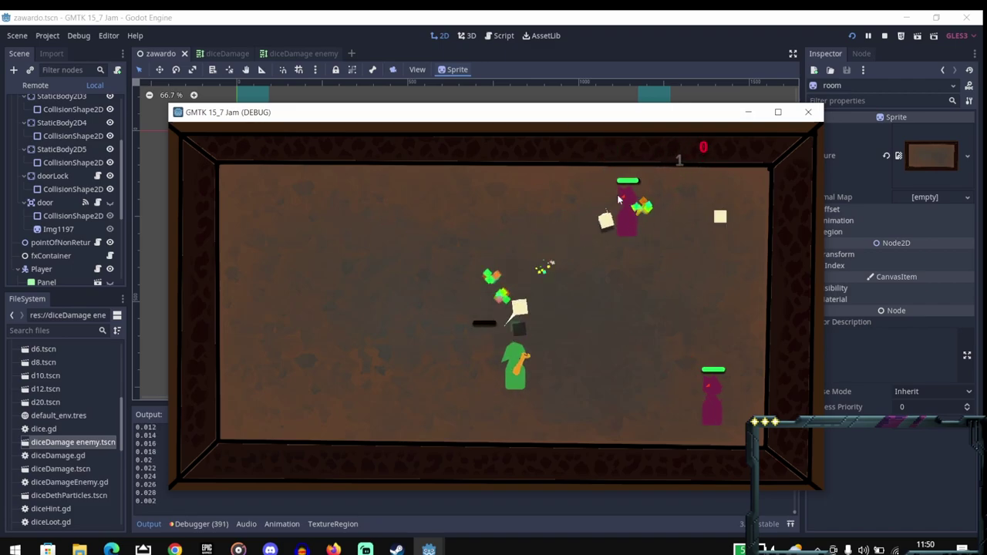
key("d")
left_click(610, 215)
key("w")
key("a")
left_click(604, 231)
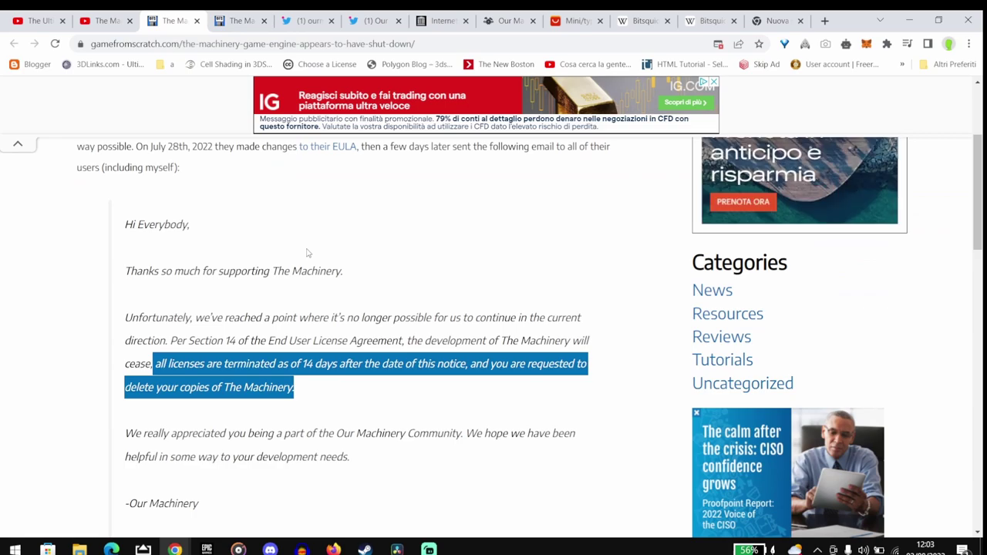
Scroll down the GameFromScratch article to the quoted licence-termination email.
scroll(307, 253, "up", 3)
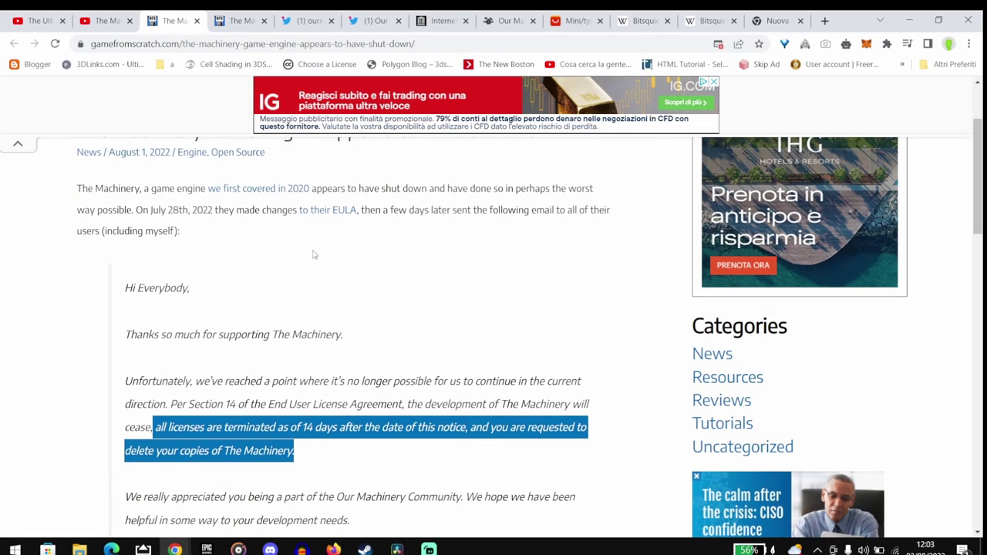
scroll(337, 283, "down", 1)
scroll(337, 283, "down", 1)
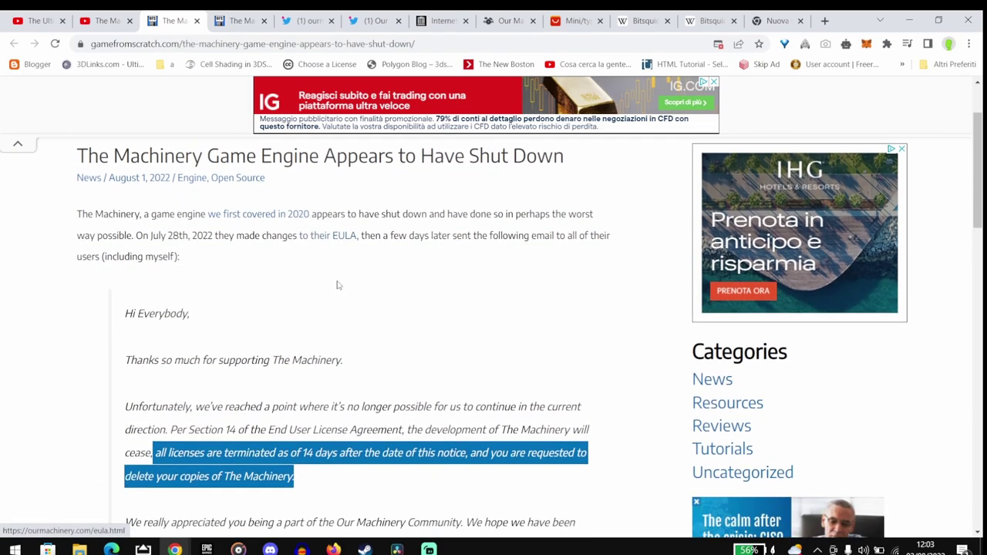
scroll(337, 295, "down", 1)
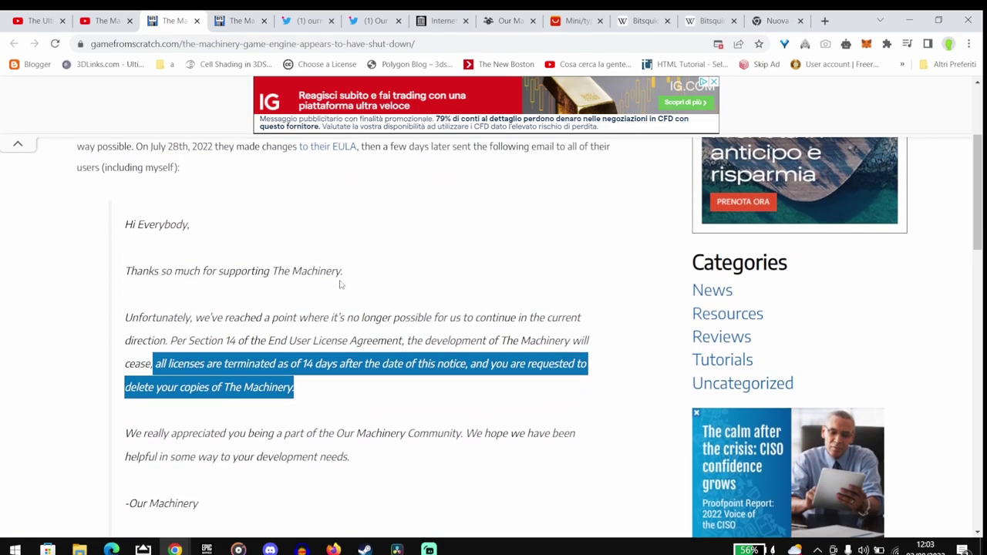
scroll(339, 285, "down", 1)
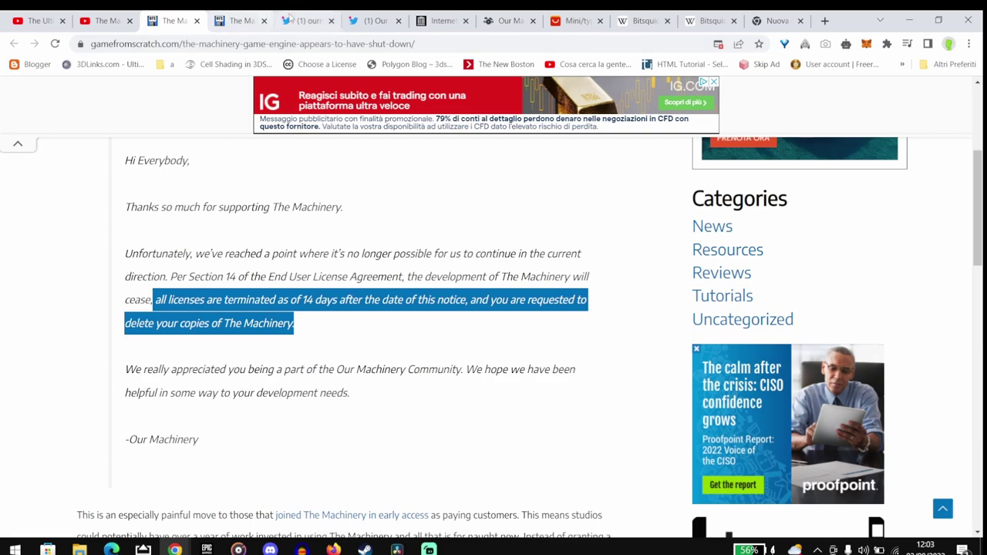
Scroll another GameFromScratch article, then walk the player up and right across the room.
left_click(248, 26)
scroll(669, 307, "down", 2)
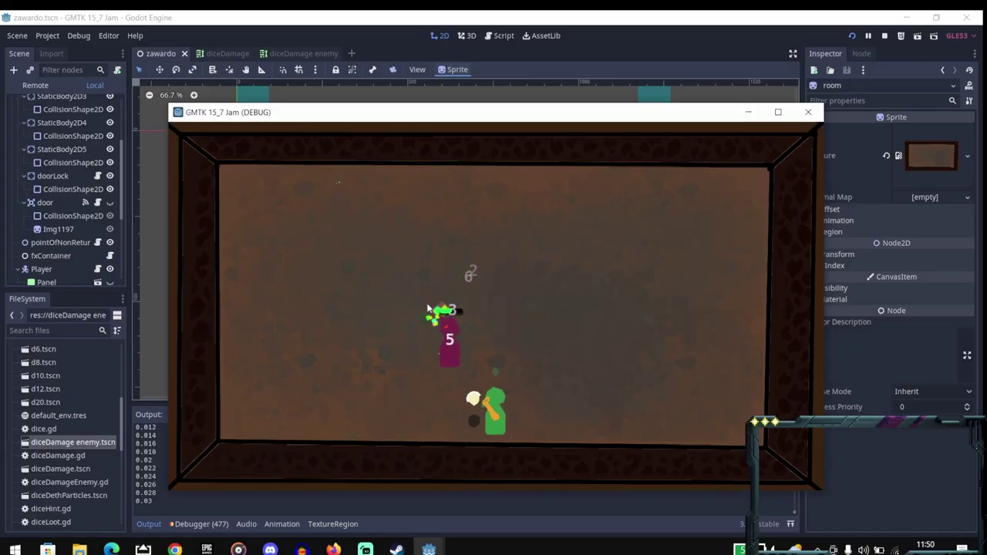
key("w")
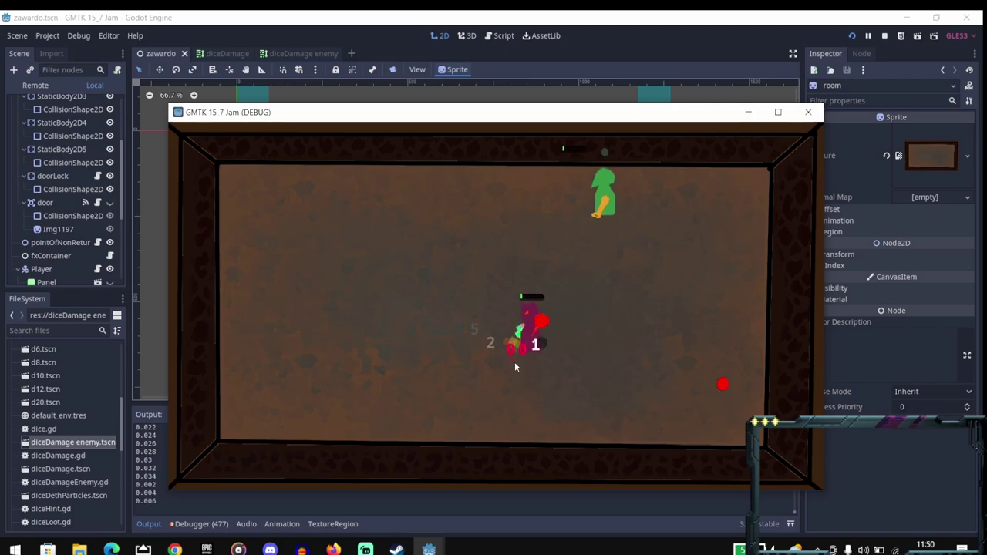
key("d")
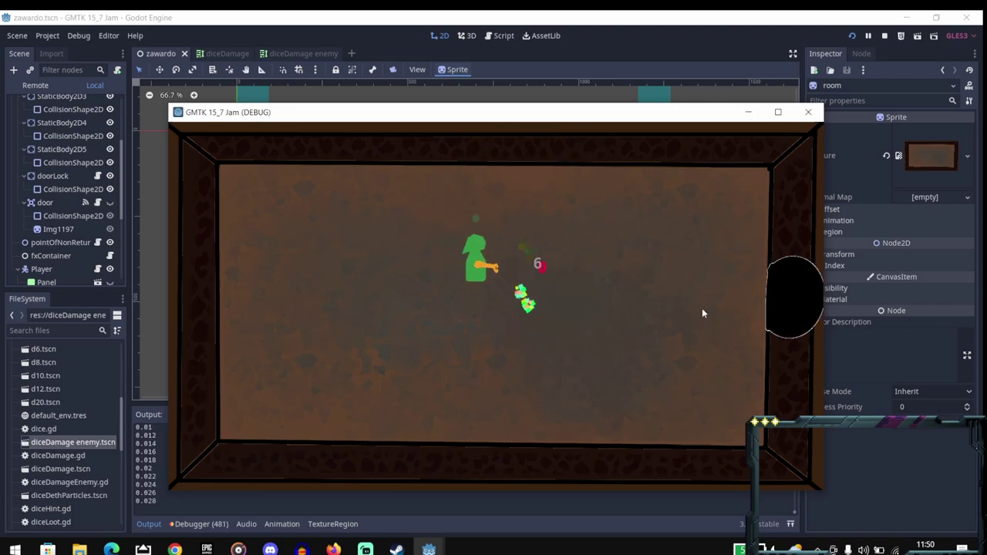
key("d")
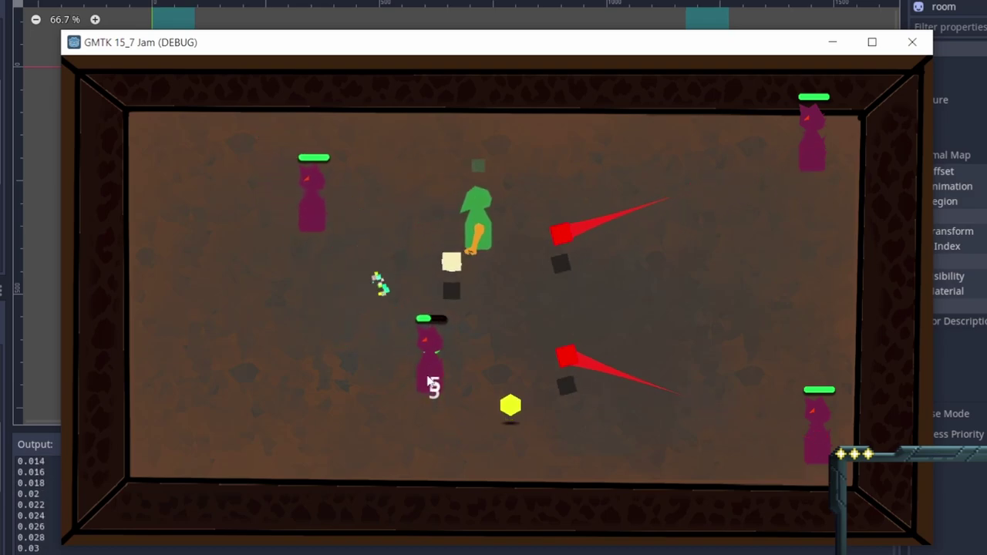
Move the player around the room with WASD to line up on the enemies.
key("d")
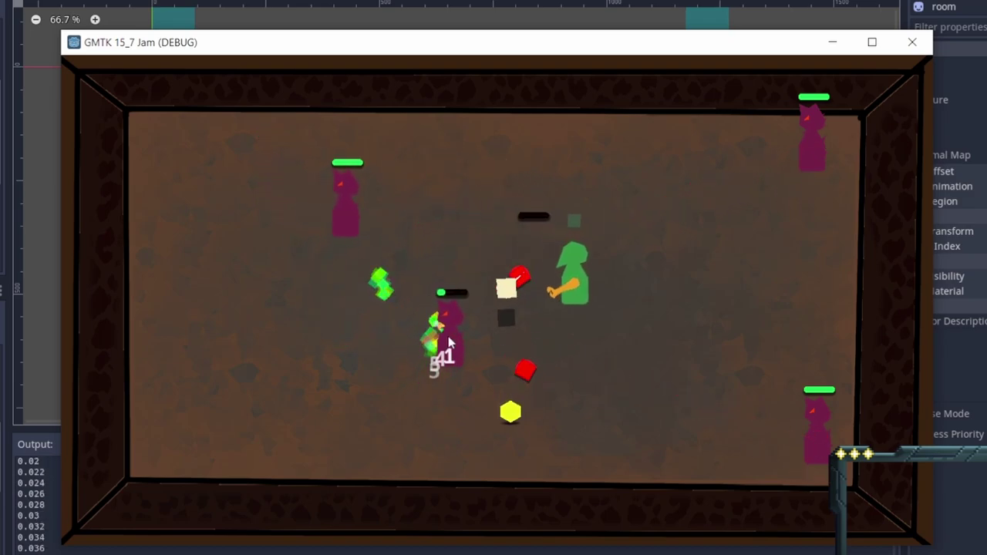
key("s")
key("a")
key("w")
key("w")
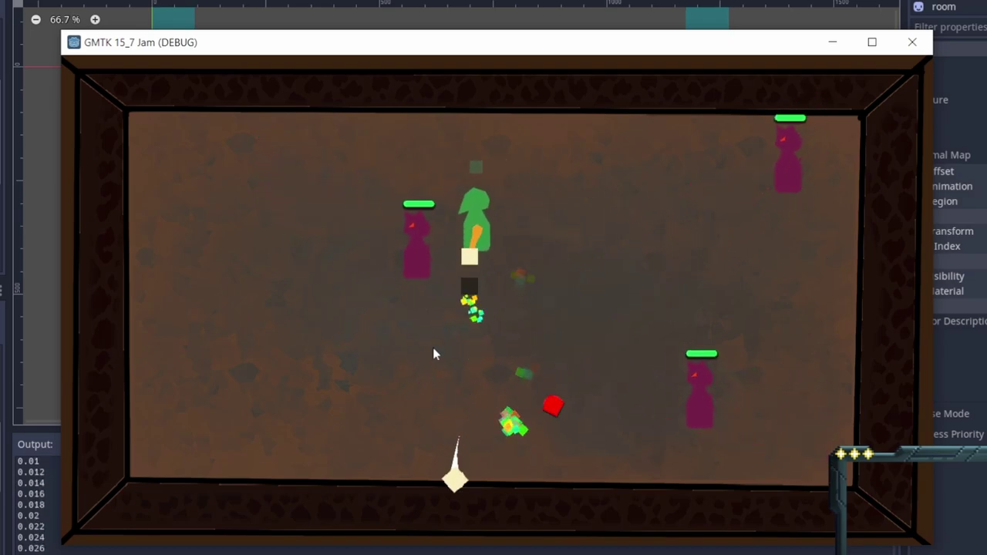
key("a")
key("s")
Slash the nearby pink enemy repeatedly while stepping around it.
left_click(410, 196)
key("s")
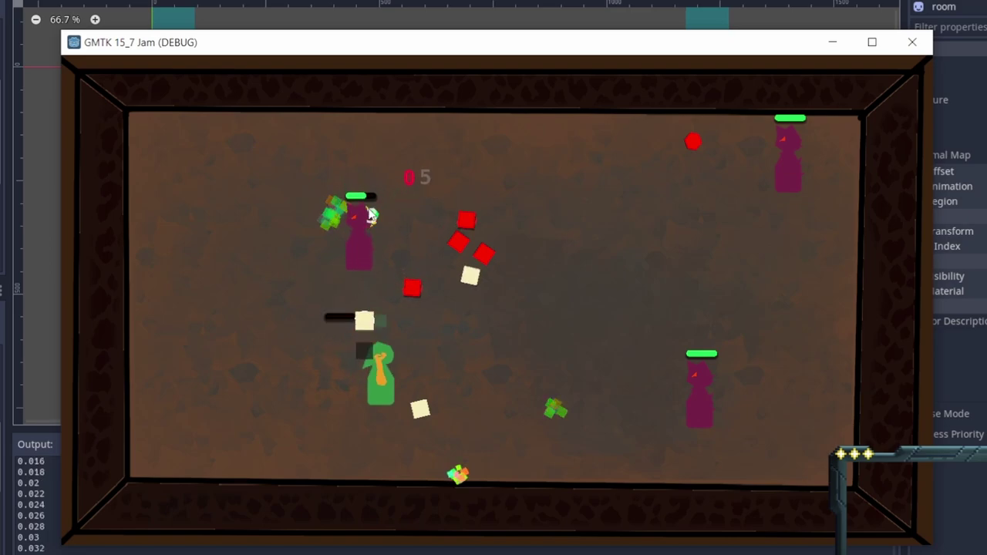
left_click(392, 227)
key("d")
left_click(386, 247)
key("w")
key("w")
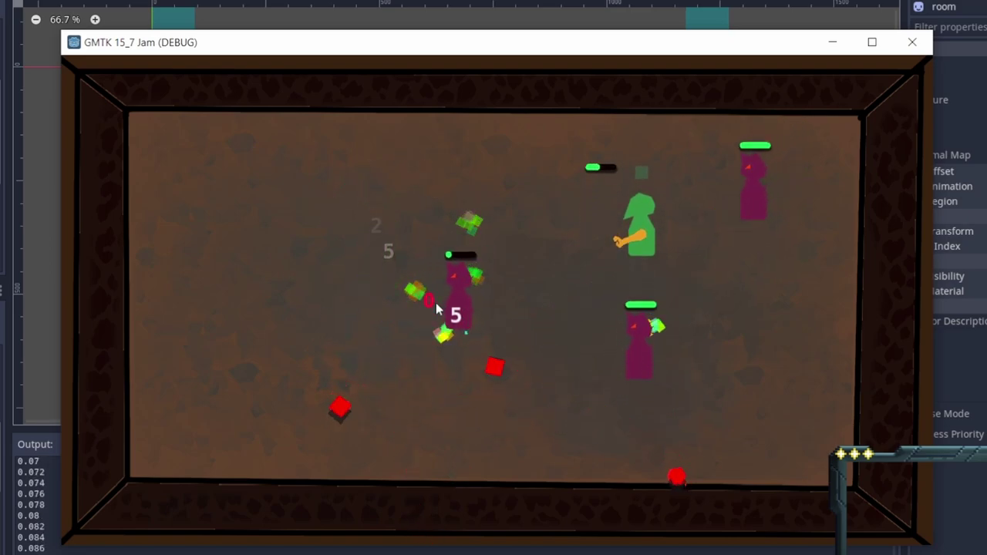
key("a")
Attack the group of pink enemies on the right while strafing across the arena.
left_click(534, 307)
key("s")
left_click(524, 297)
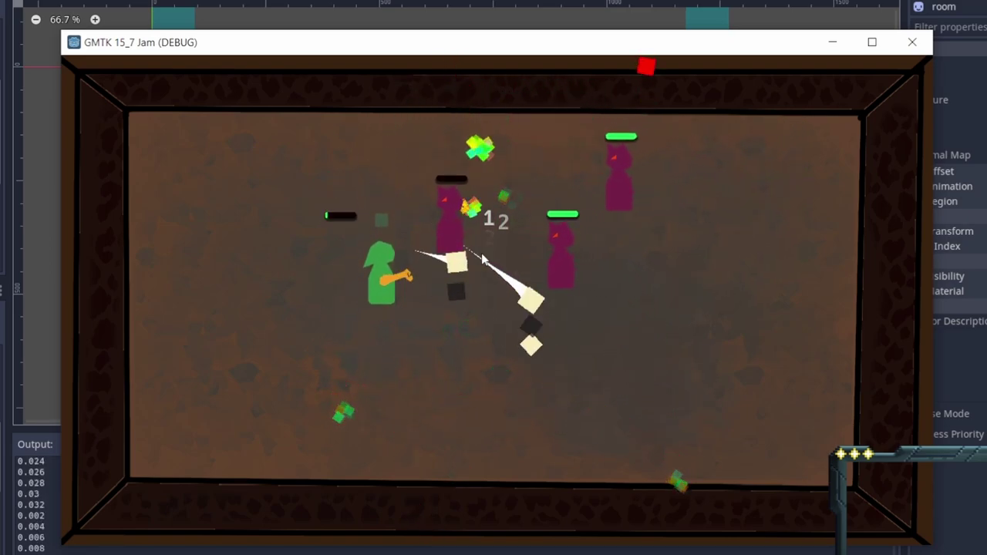
key("d")
left_click(495, 288)
key("d")
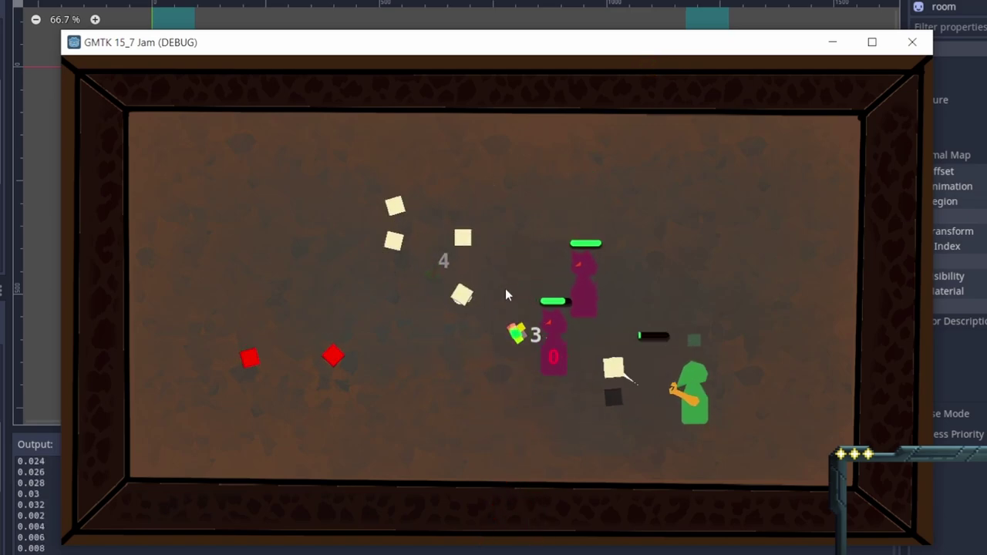
left_click(524, 305)
Reposition and slash the remaining enemies until the room is clear.
key("w")
key("w")
key("a")
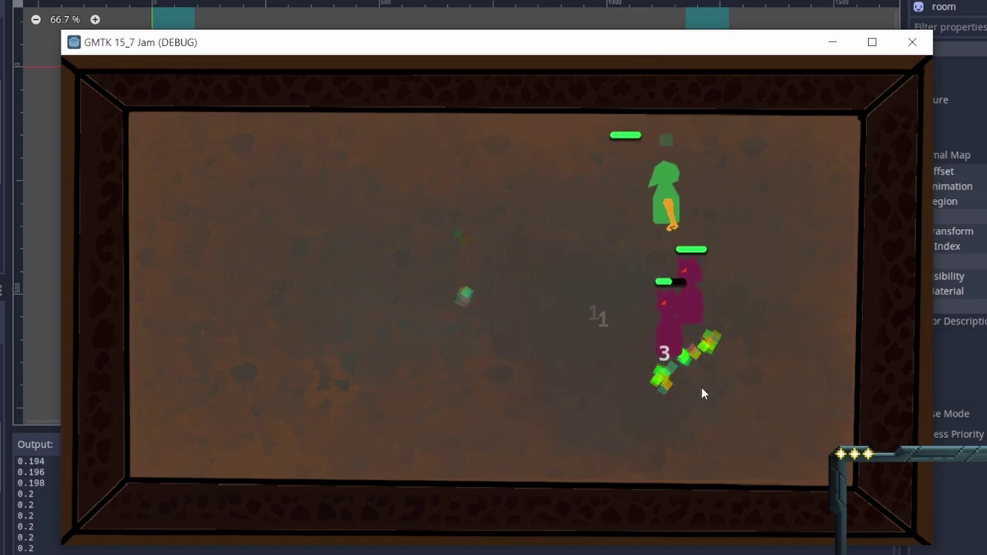
key("a")
key("w")
left_click(570, 277)
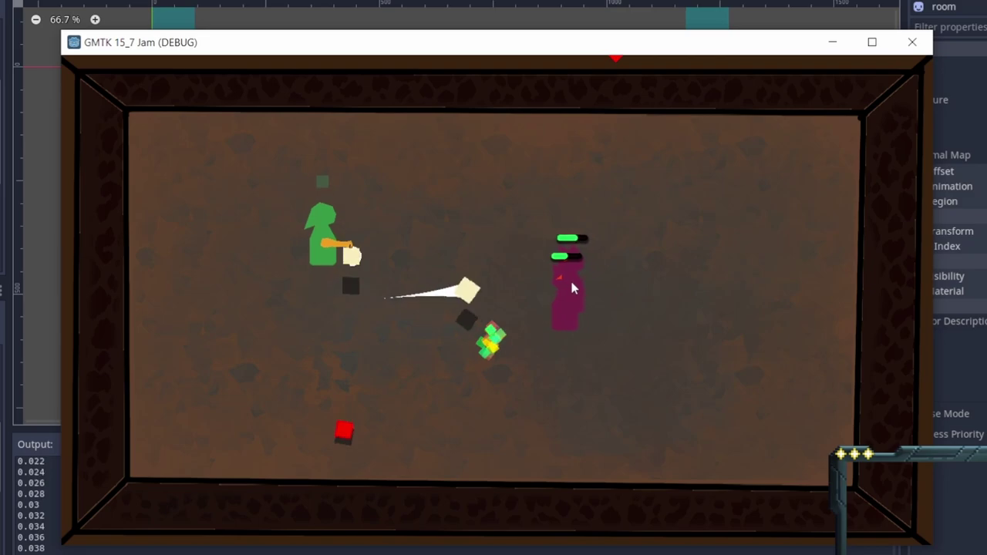
key("s")
key("s")
key("d")
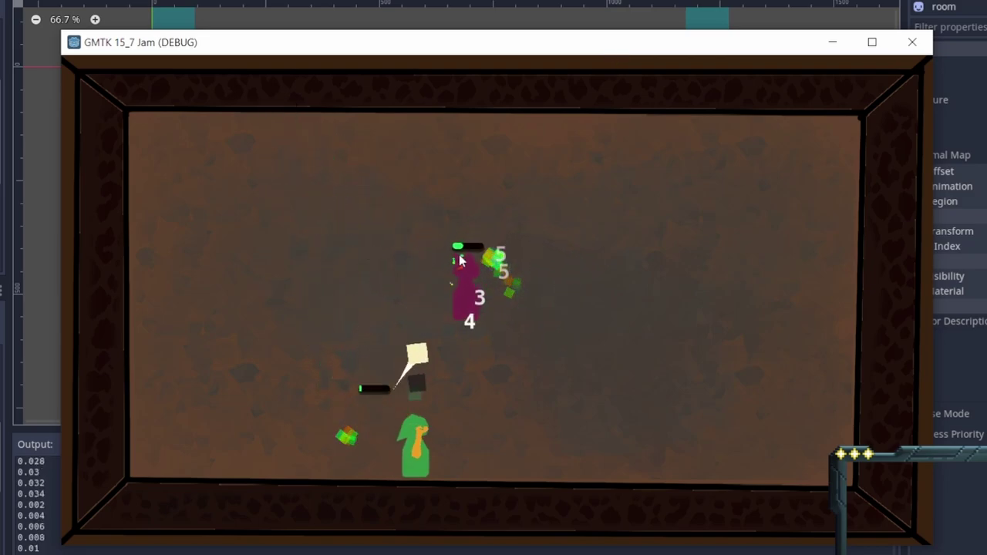
left_click(476, 283)
Walk through the right portal into the next room and start slashing its enemies.
key("w")
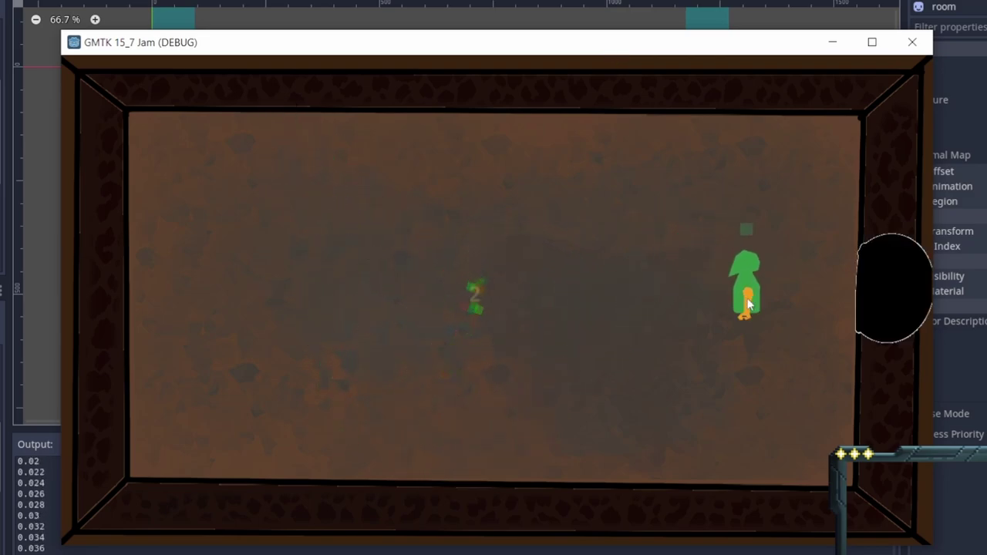
key("d")
key("d")
left_click(555, 342)
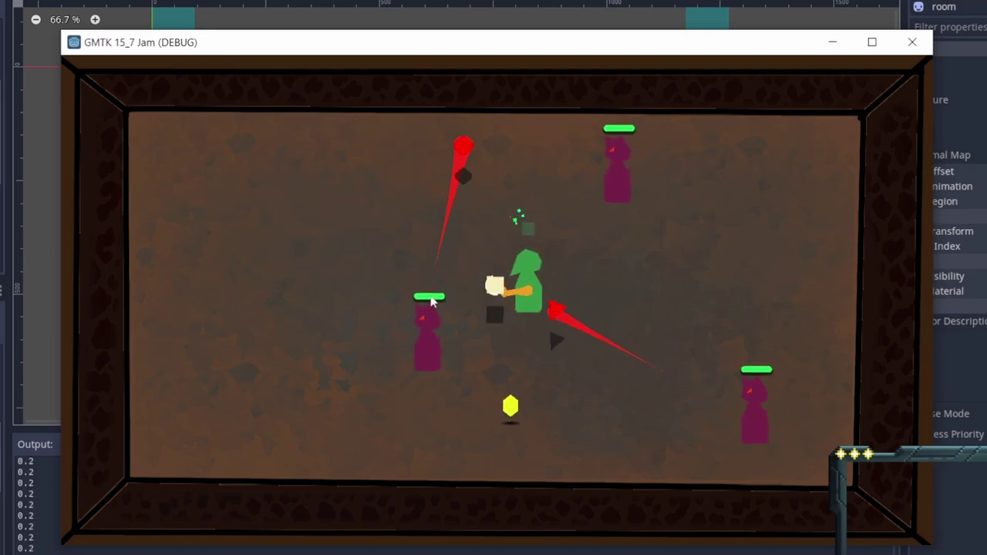
key("s")
key("a")
left_click(418, 306)
Keep slashing the magenta enemy and pick a new item from the hexagon wheel.
key("w")
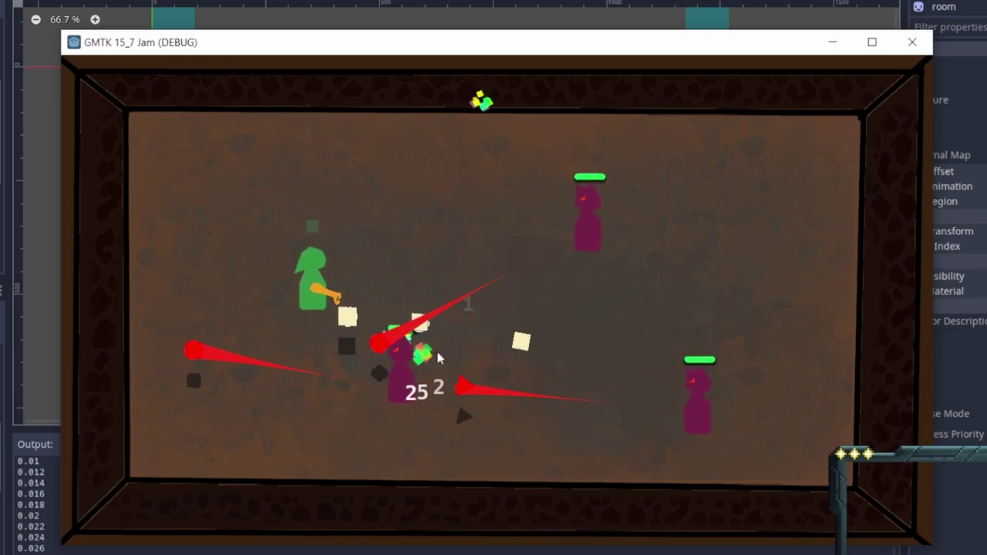
left_click(381, 339)
left_click(373, 299)
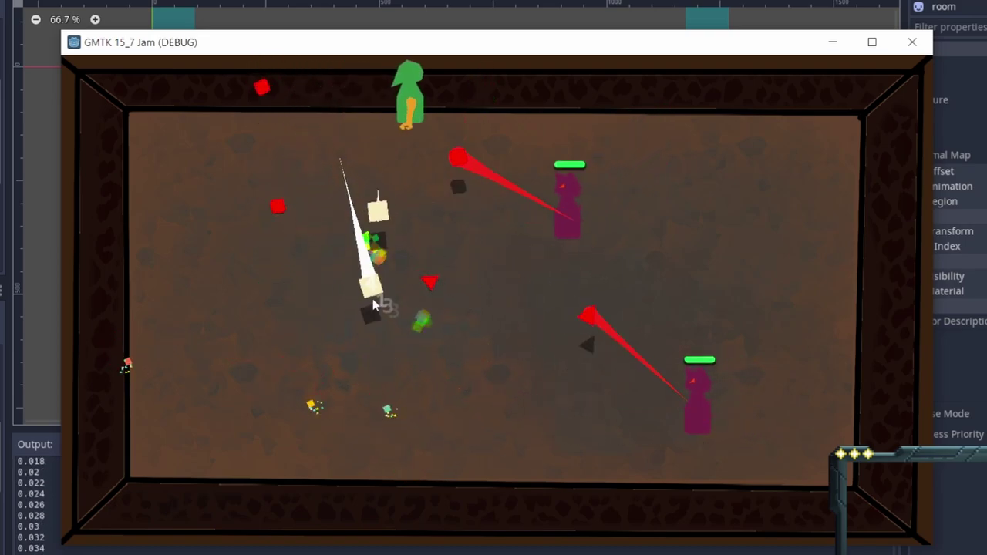
key("a")
key("s")
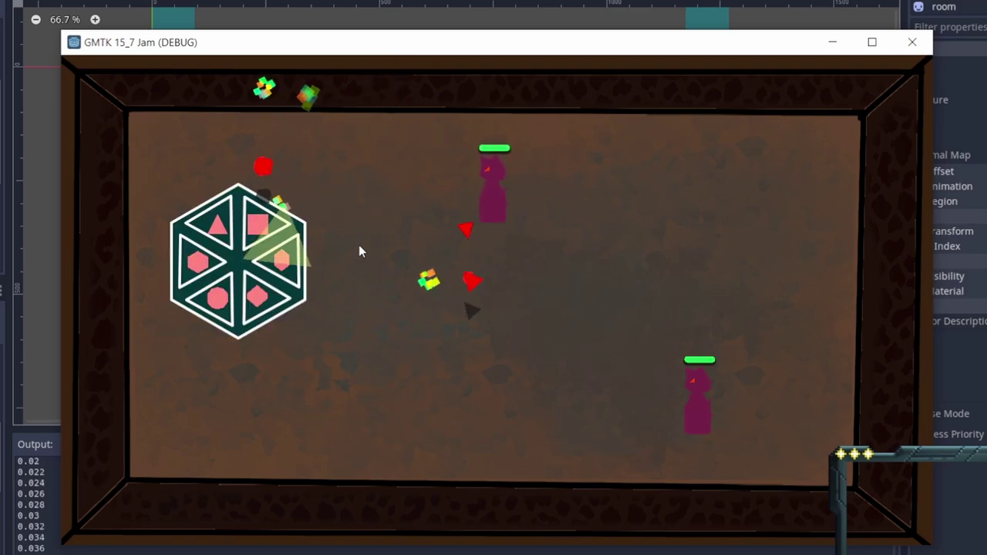
left_click(139, 260)
Kill the last magenta enemy and walk through the newly opened exit.
key("s")
key("w")
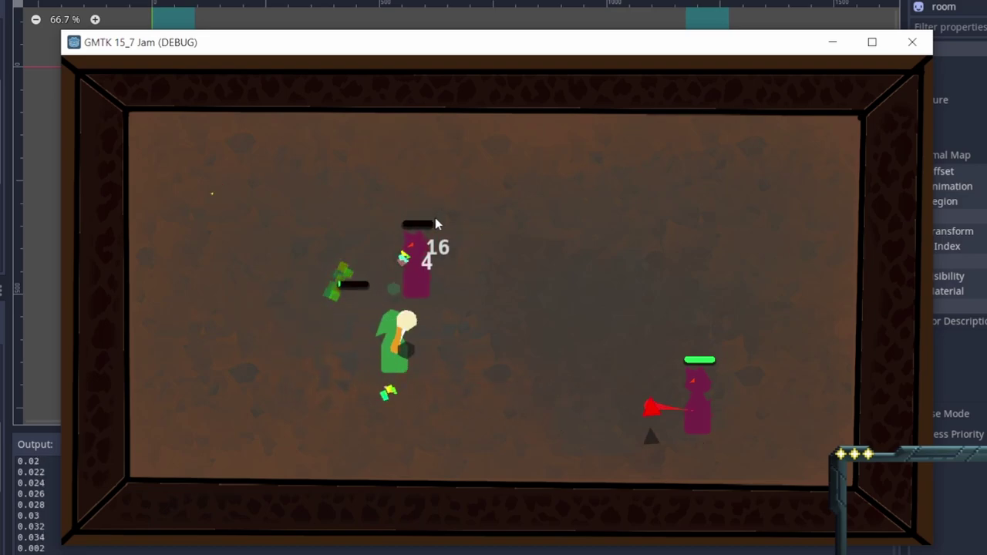
left_click(441, 232)
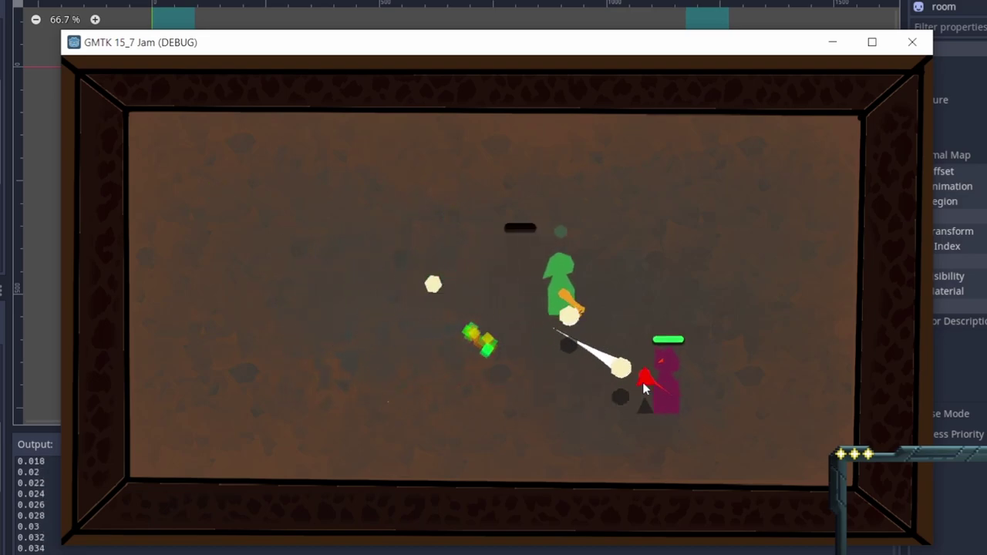
key("w")
key("d")
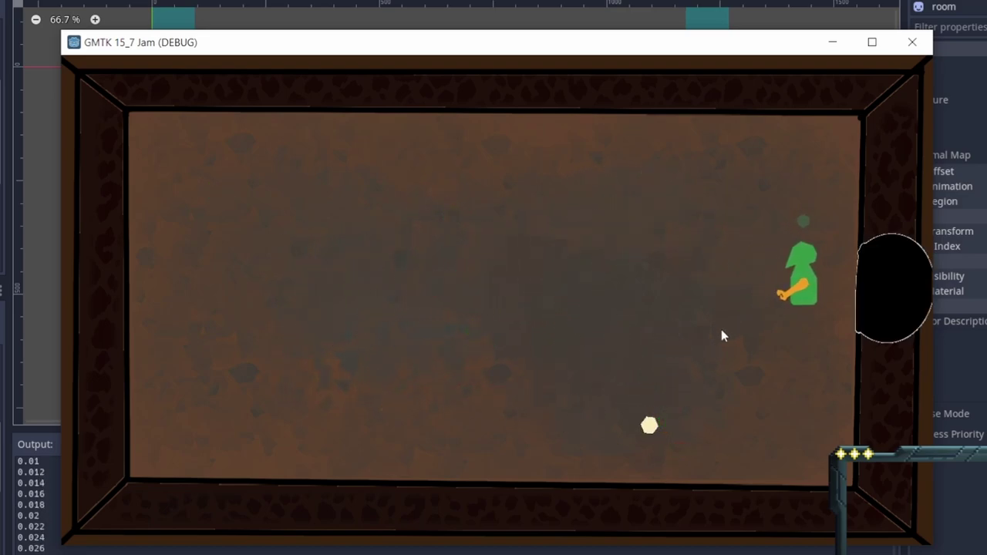
key("d")
Slash the nearby magenta enemy in the new room until it falls.
left_click(441, 393)
left_click(428, 345)
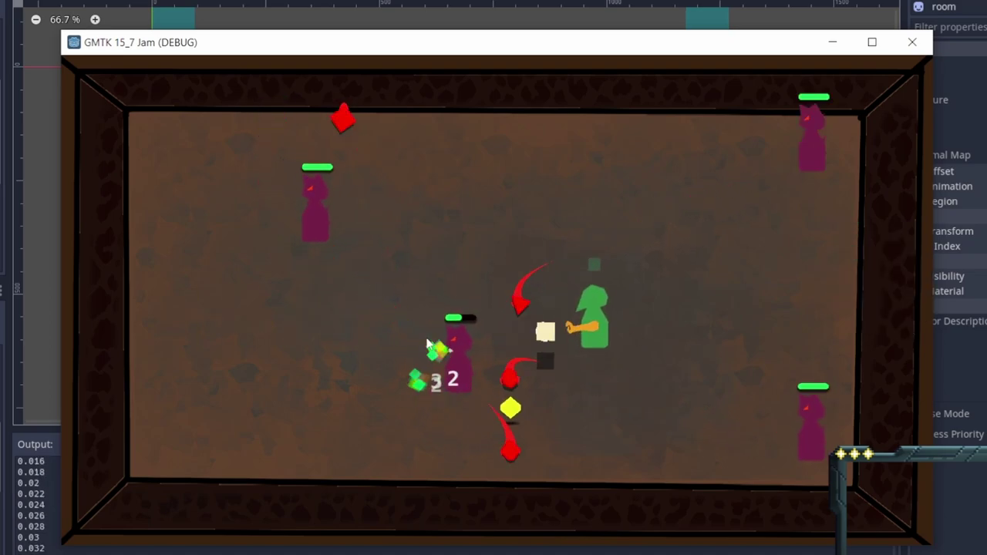
key("s")
left_click(428, 344)
key("a")
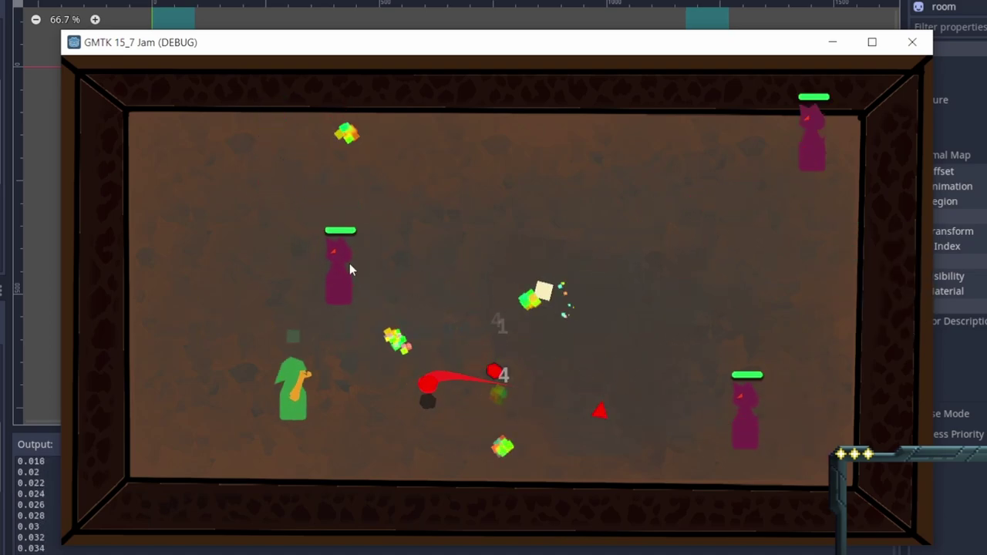
key("w")
key("a")
Choose the green shape from the hexagon wheel and attack the magenta enemy with it.
right_click(269, 328)
left_click(109, 330)
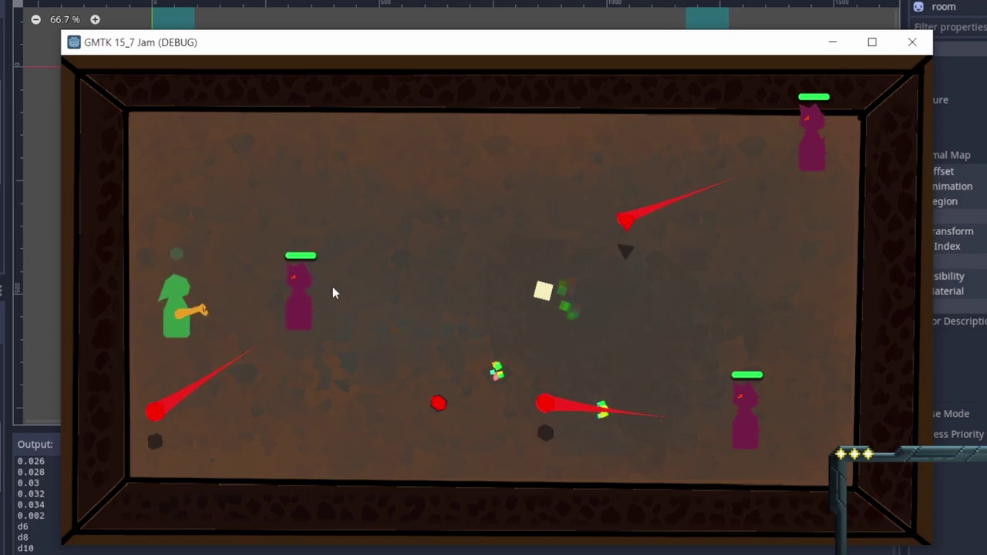
key("w")
key("d")
left_click(263, 302)
key("d")
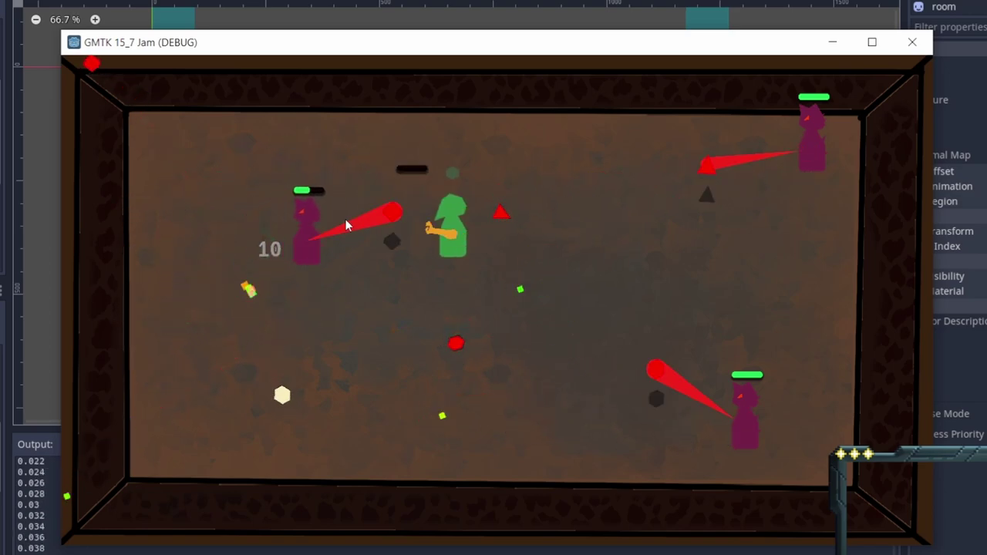
left_click(350, 223)
Dodge enemy projectiles and strike the top-right magenta enemy.
key("s")
key("a")
key("w")
key("d")
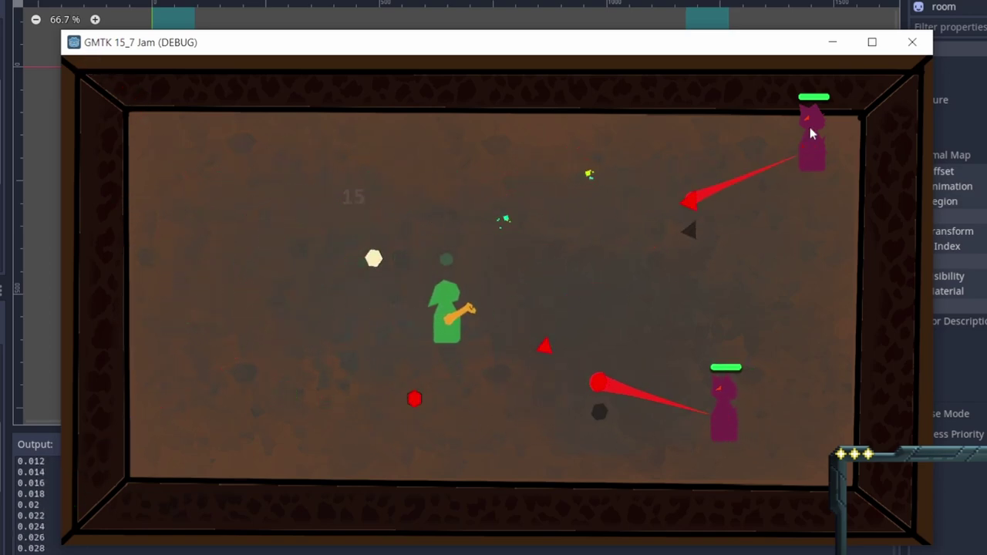
key("w")
left_click(744, 192)
Throw hexagon projectiles at the top-right enemy to finish it off.
key("a")
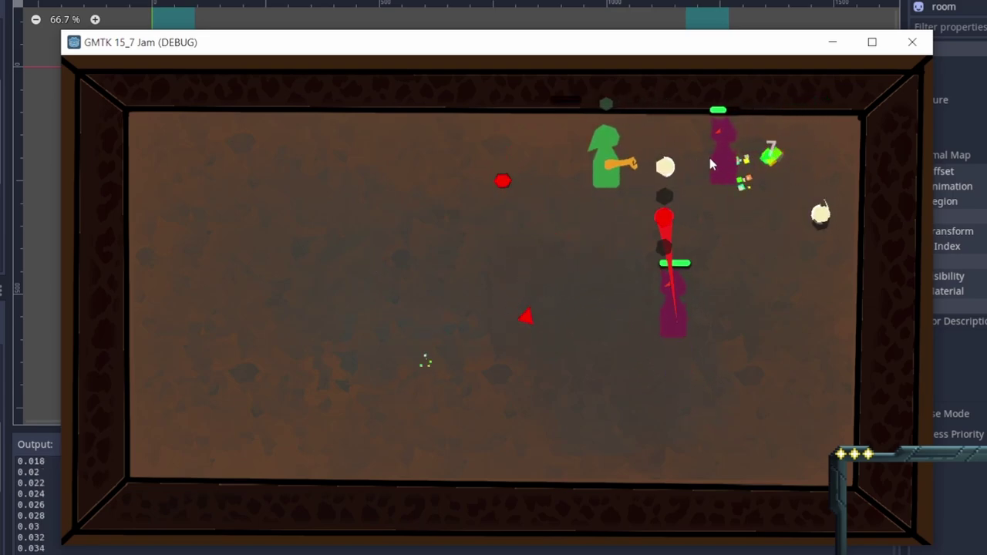
left_click(710, 158)
key("s")
left_click(595, 253)
left_click(609, 270)
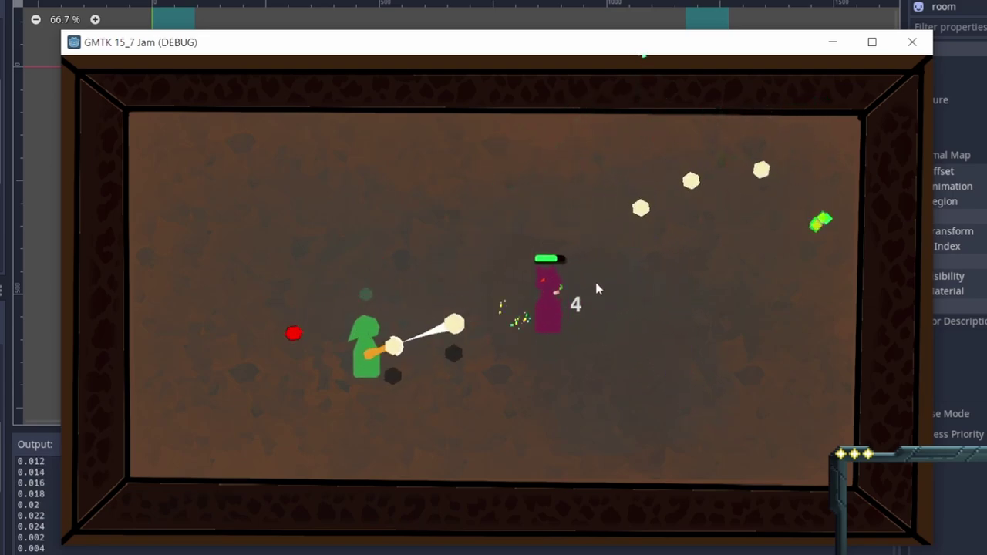
Collect the green pickups, head through the right portal, and pick the green wheel item.
key("d")
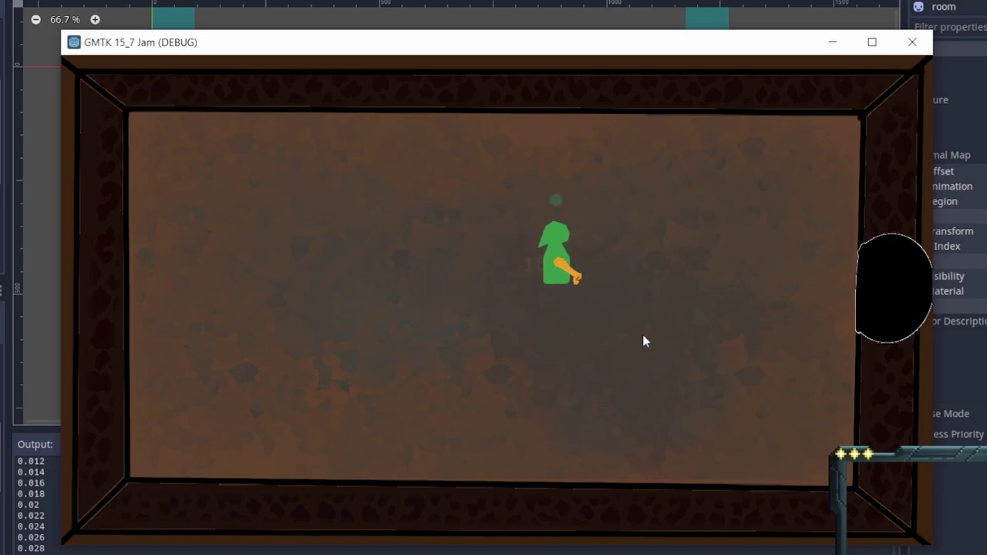
key("s")
key("w")
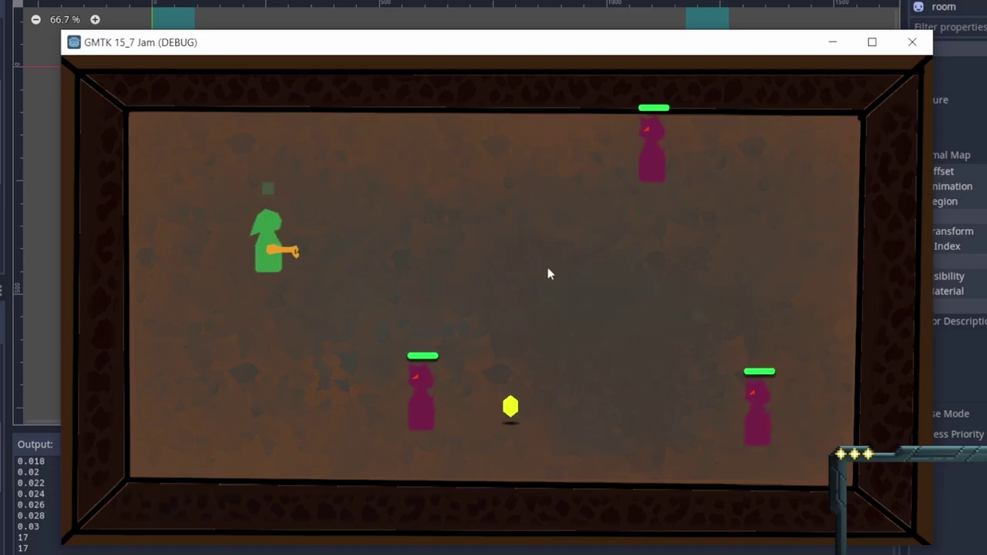
left_click(195, 264)
Fight the middle enemy and manoeuvre around until all three pink enemies are defeated.
key("s")
left_click(399, 316)
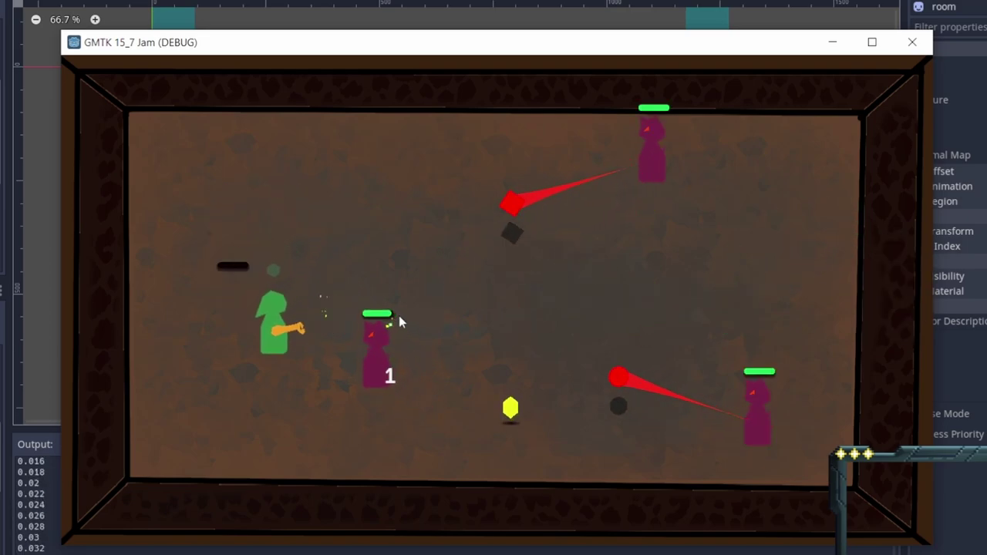
key("a")
key("d")
key("d")
key("w")
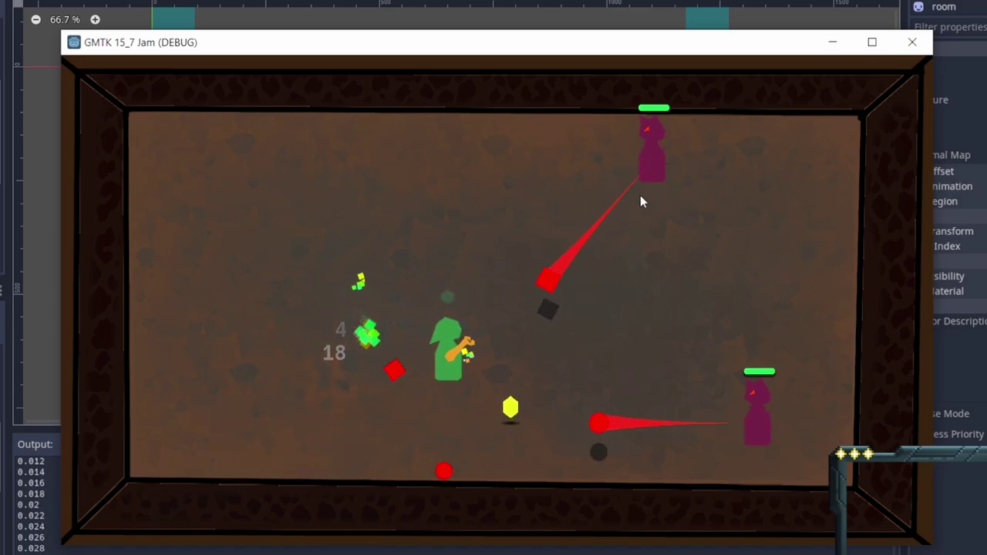
key("a")
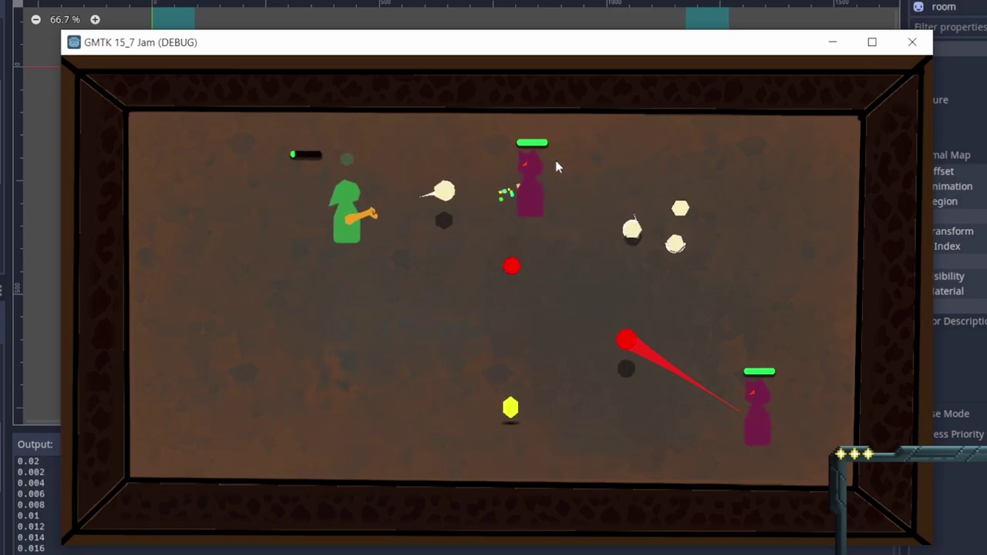
key("s")
key("w")
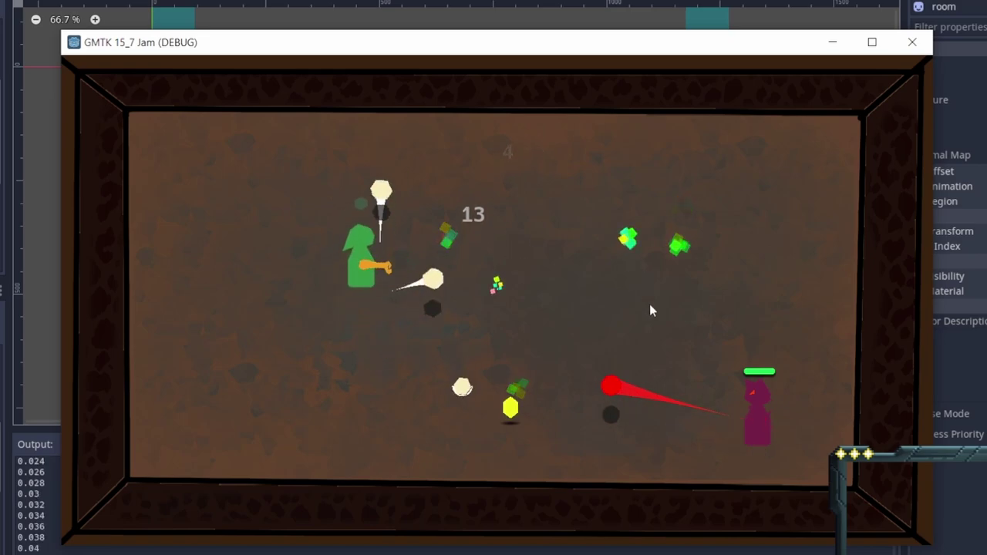
key("d")
key("d")
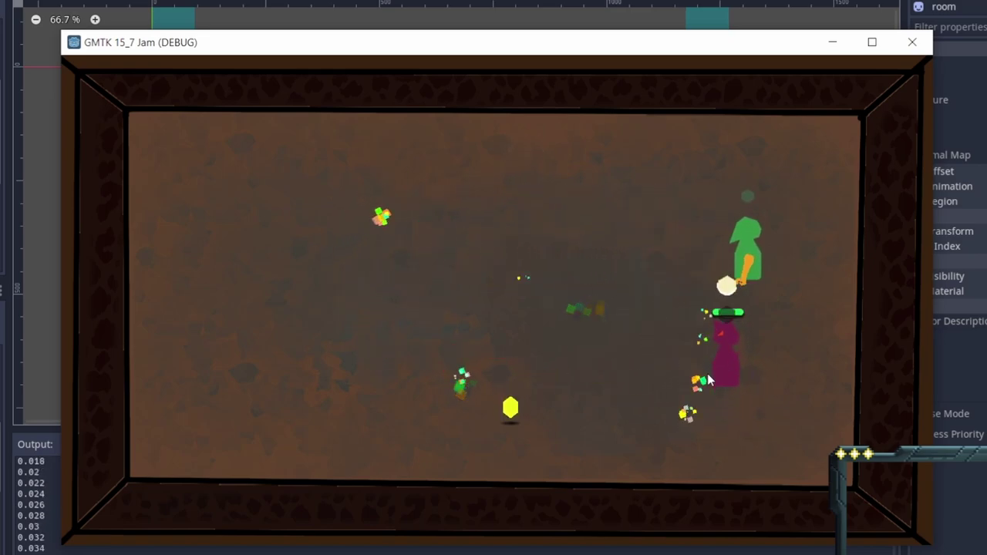
key("s")
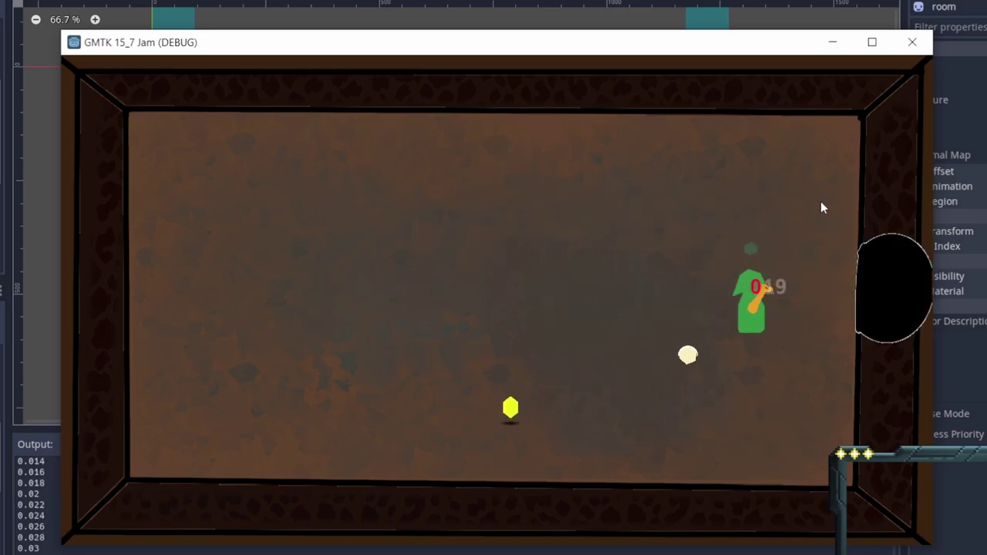